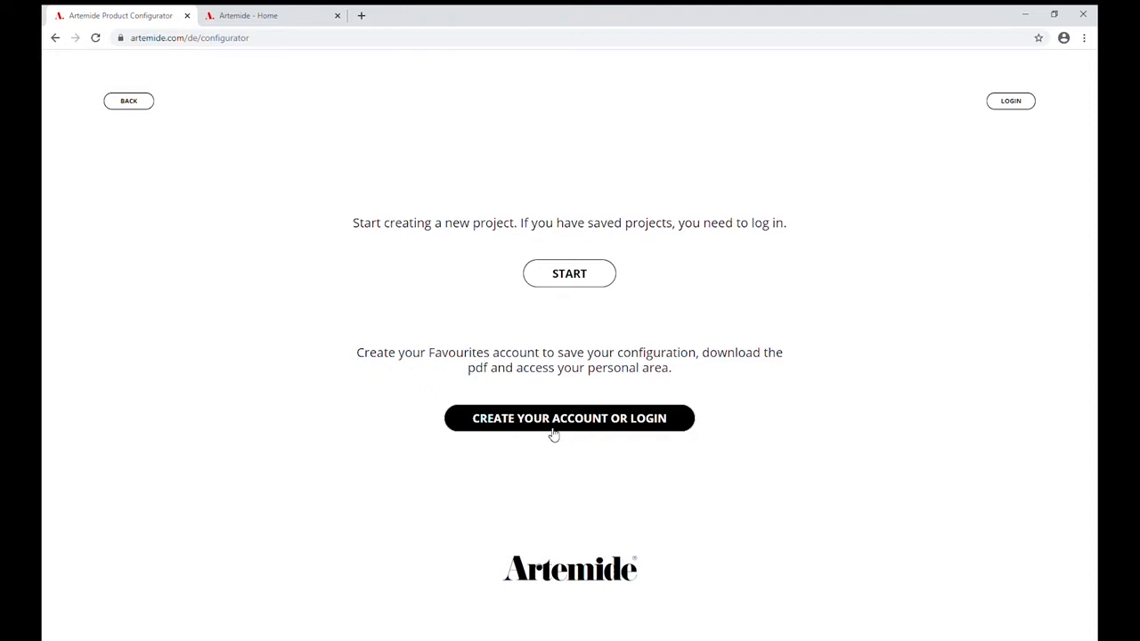
Start a new AOL configuration and define the room as 400 cm high, 700 cm wide and 900 cm deep.
{"action": "left_click", "coordinate": [575, 281]}
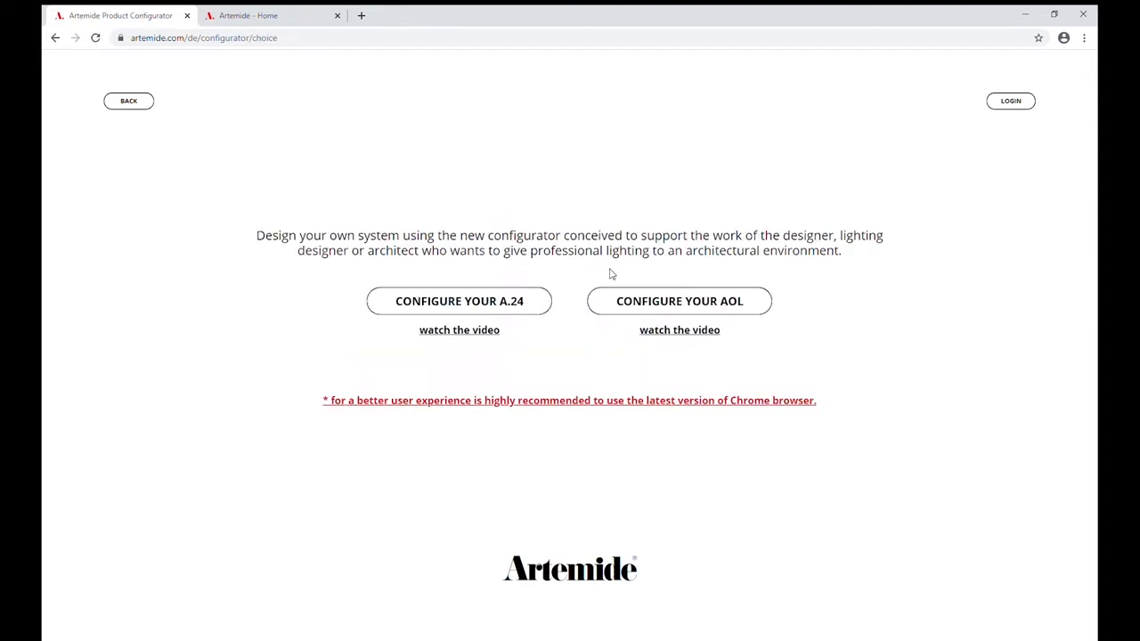
{"action": "left_click", "coordinate": [638, 304]}
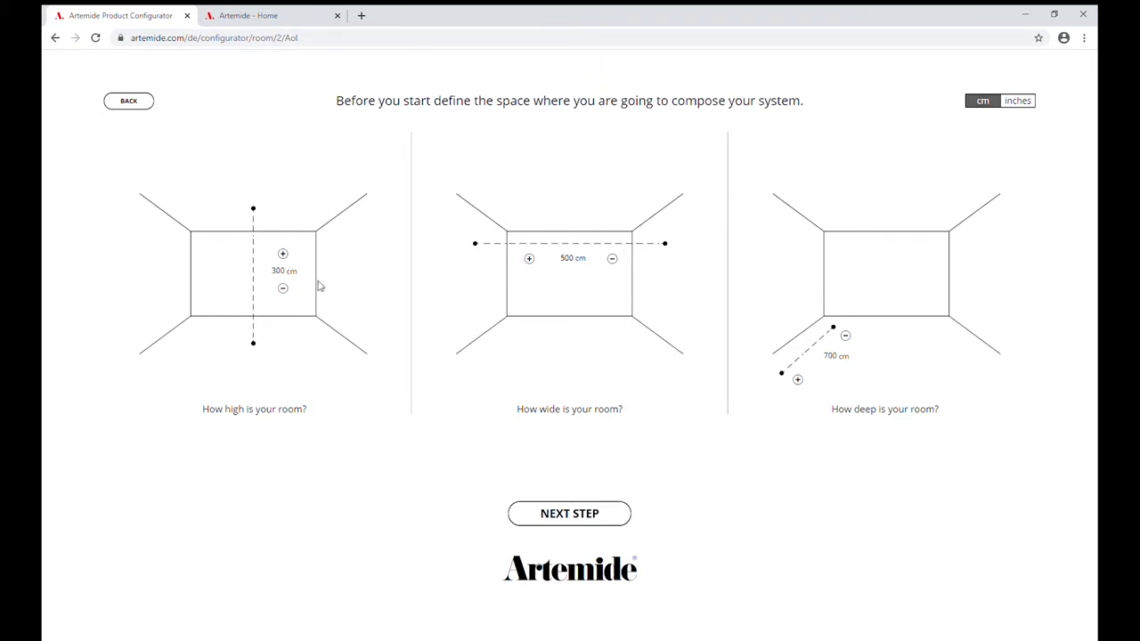
{"action": "left_click", "coordinate": [283, 289]}
{"action": "left_click", "coordinate": [283, 289]}
{"action": "double_click", "coordinate": [284, 278]}
{"action": "type", "text": "4"}
{"action": "double_click", "coordinate": [566, 258]}
{"action": "type", "text": "70"}
{"action": "double_click", "coordinate": [829, 355]}
{"action": "type", "text": "90"}
{"action": "left_click", "coordinate": [578, 514]}
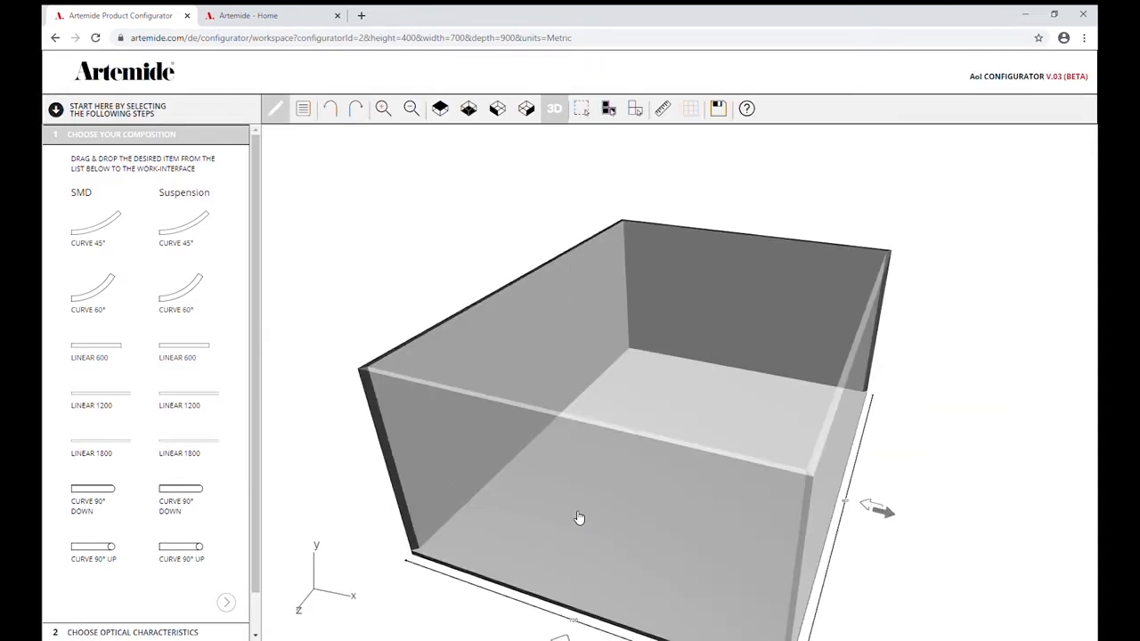
Examine the empty room from the top, bottom, both sides and in 3D, and read the toolbar help.
{"action": "mouse_move", "coordinate": [633, 548]}
{"action": "left_mouse_down"}
{"action": "mouse_move", "coordinate": [614, 508]}
{"action": "mouse_move", "coordinate": [634, 549]}
{"action": "left_mouse_up"}
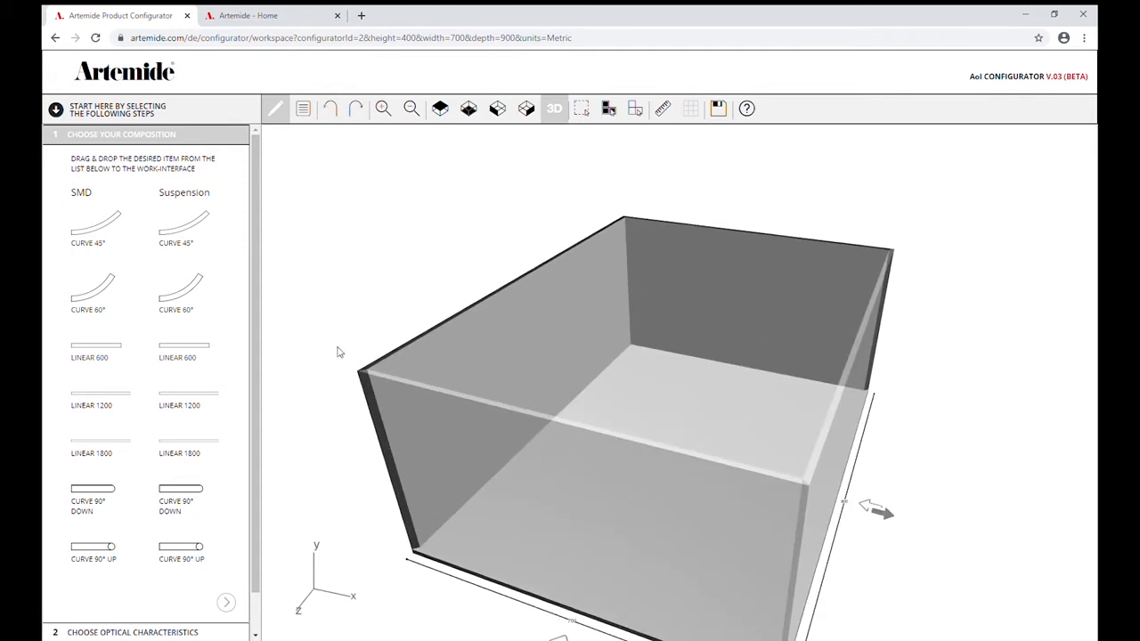
{"action": "left_click", "coordinate": [123, 135]}
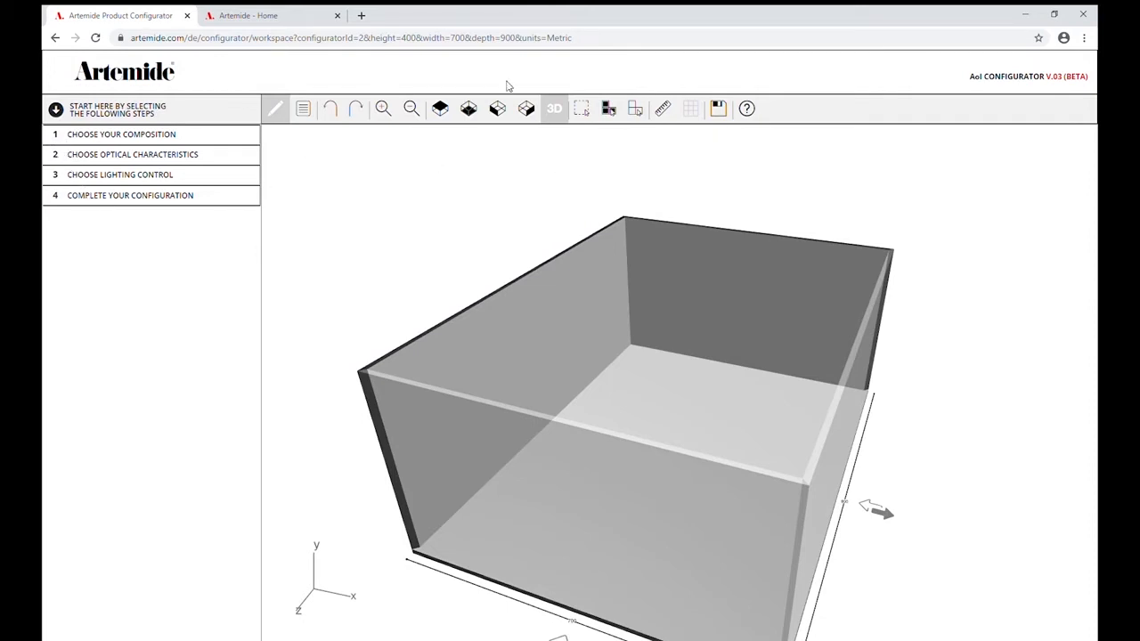
{"action": "left_click", "coordinate": [305, 110]}
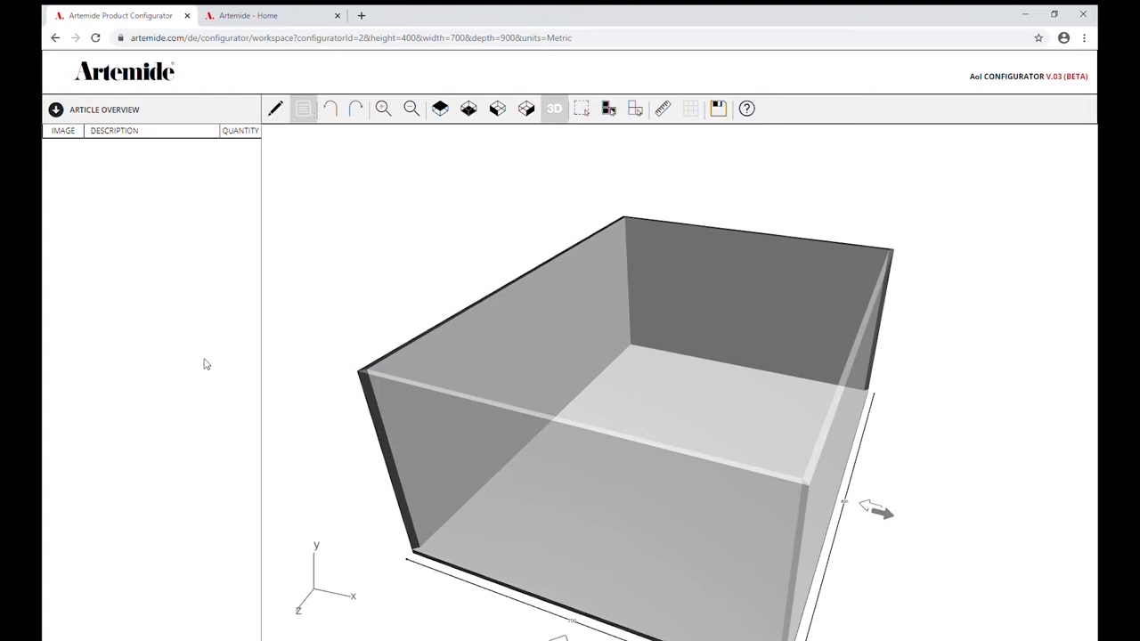
{"action": "left_click", "coordinate": [388, 108]}
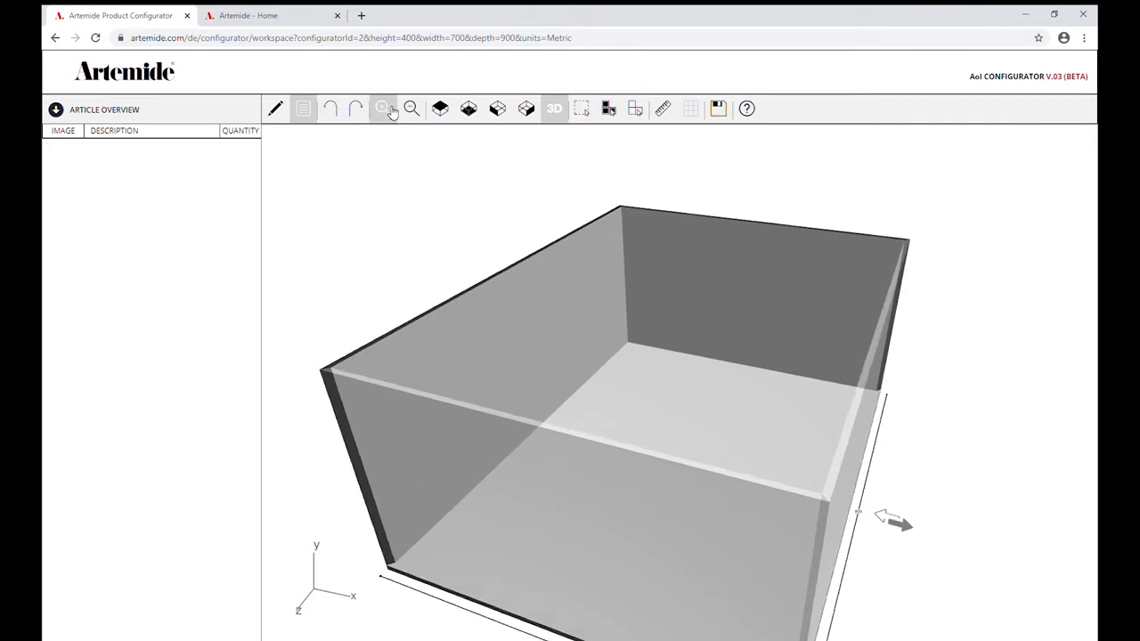
{"action": "left_click", "coordinate": [389, 108]}
{"action": "left_click", "coordinate": [413, 109]}
{"action": "left_click", "coordinate": [413, 108]}
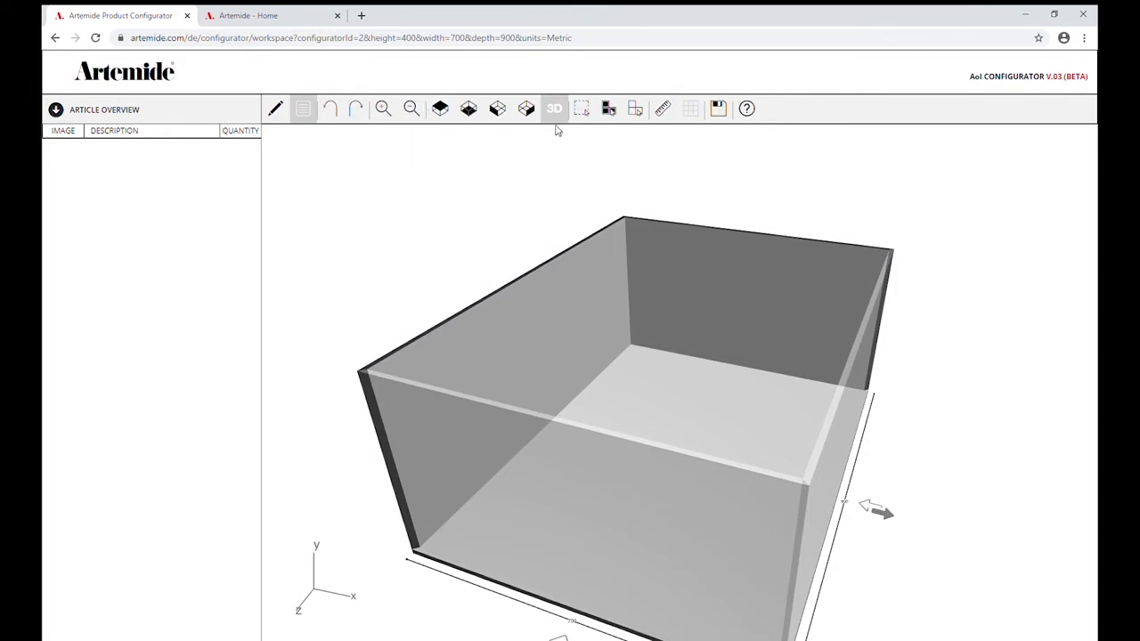
{"action": "left_click", "coordinate": [448, 113]}
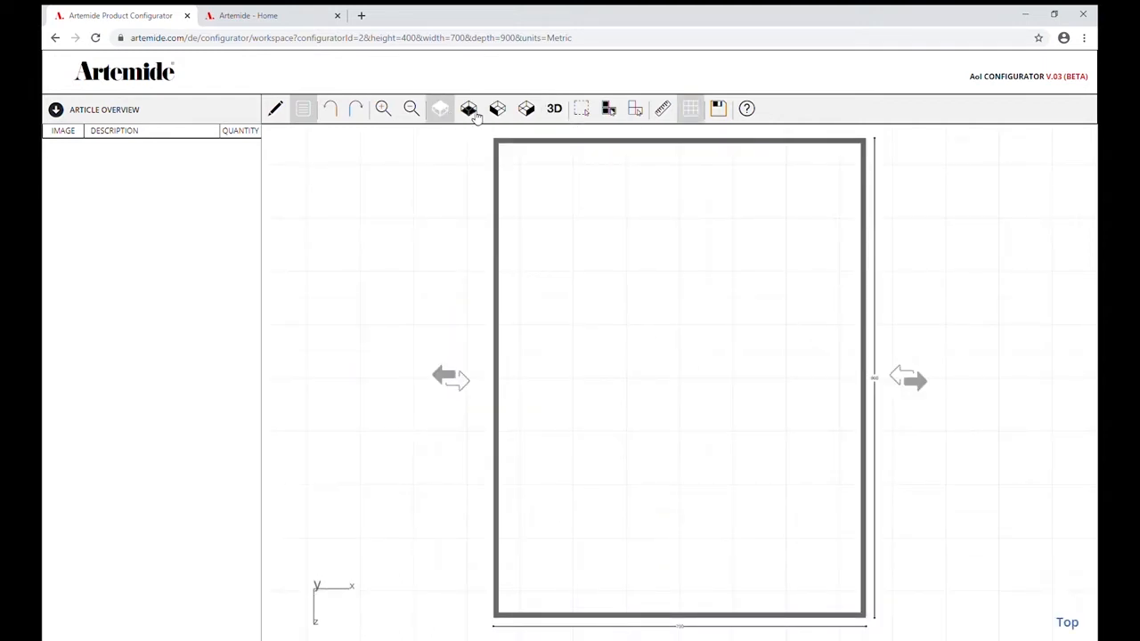
{"action": "left_click", "coordinate": [472, 111]}
{"action": "left_click", "coordinate": [500, 111]}
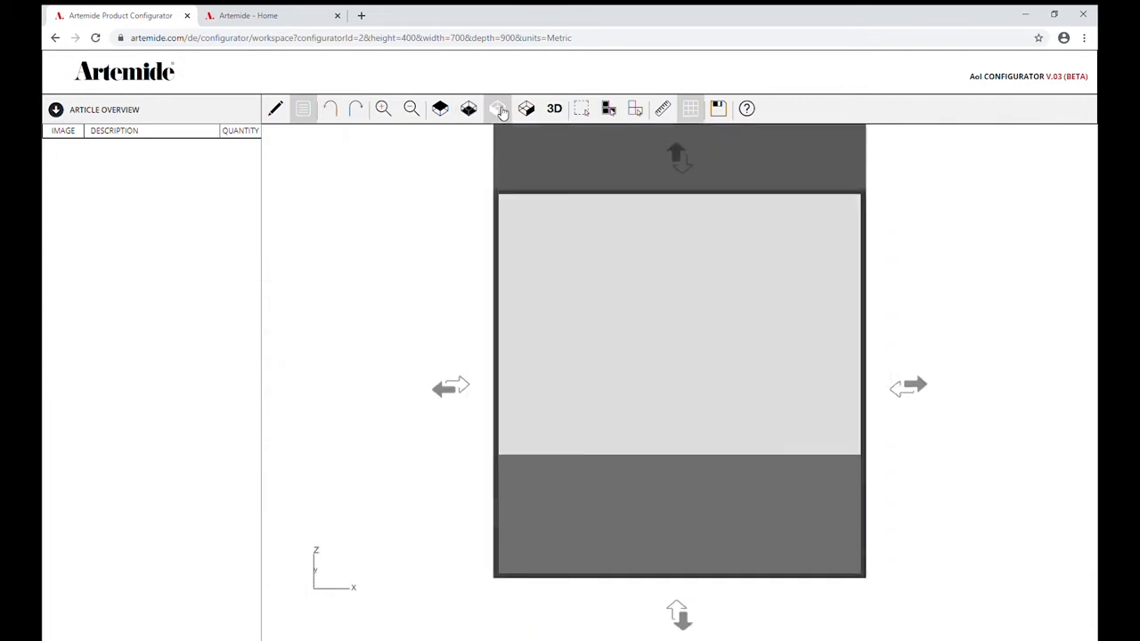
{"action": "left_click", "coordinate": [535, 111]}
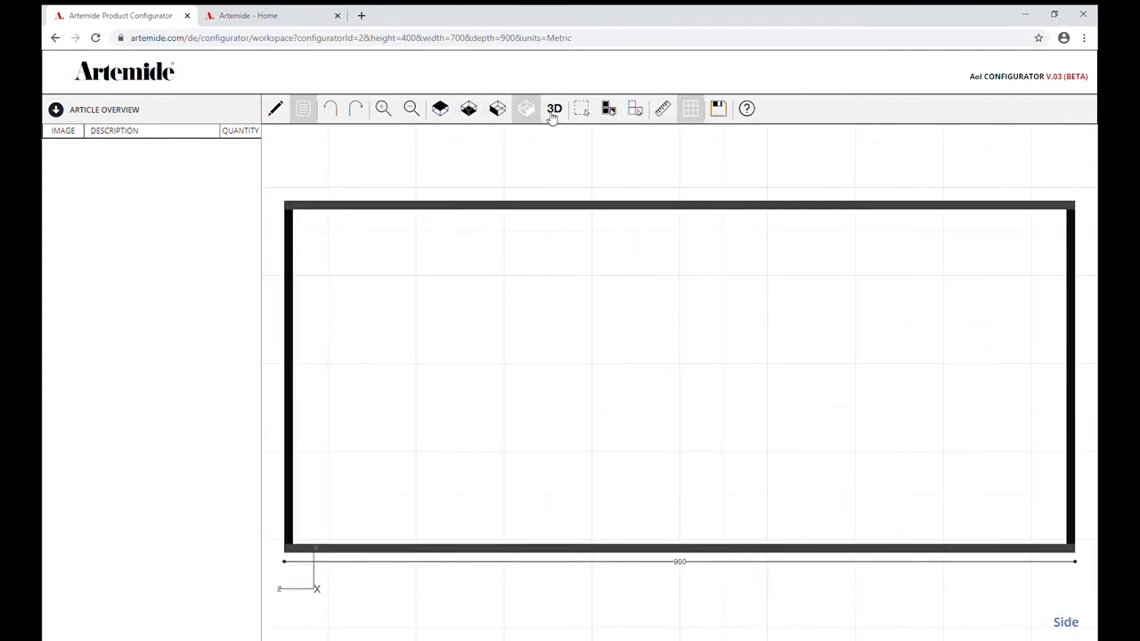
{"action": "left_click", "coordinate": [554, 109]}
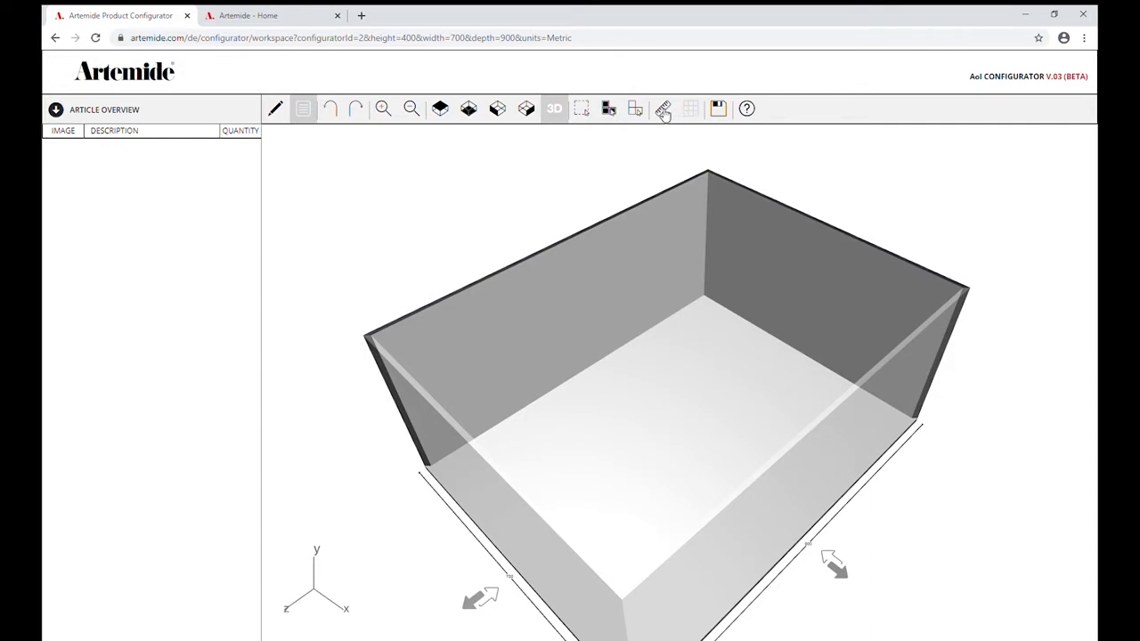
{"action": "left_click", "coordinate": [748, 109]}
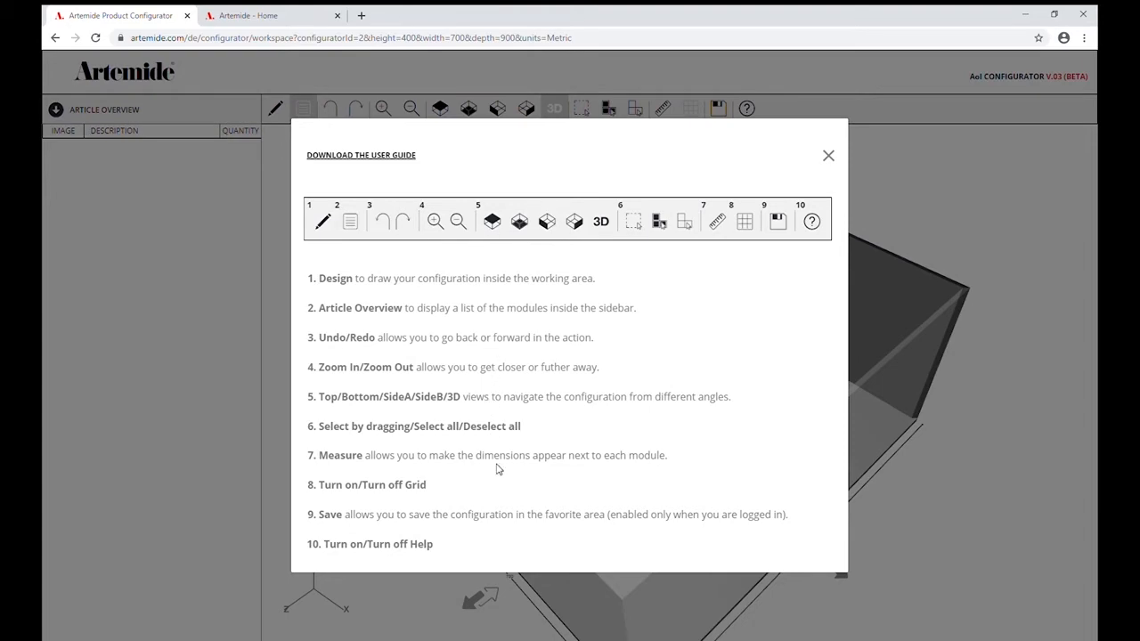
{"action": "left_click", "coordinate": [829, 157]}
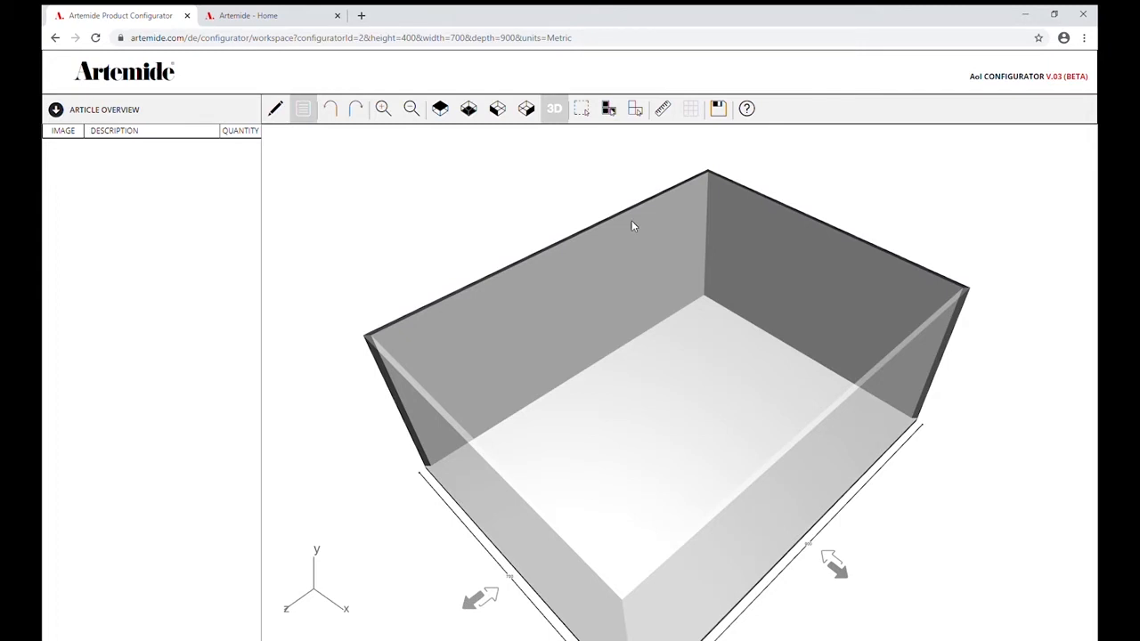
Place an SMD Curve 90° Down module on the ceiling against the left wall.
{"action": "left_click", "coordinate": [277, 109]}
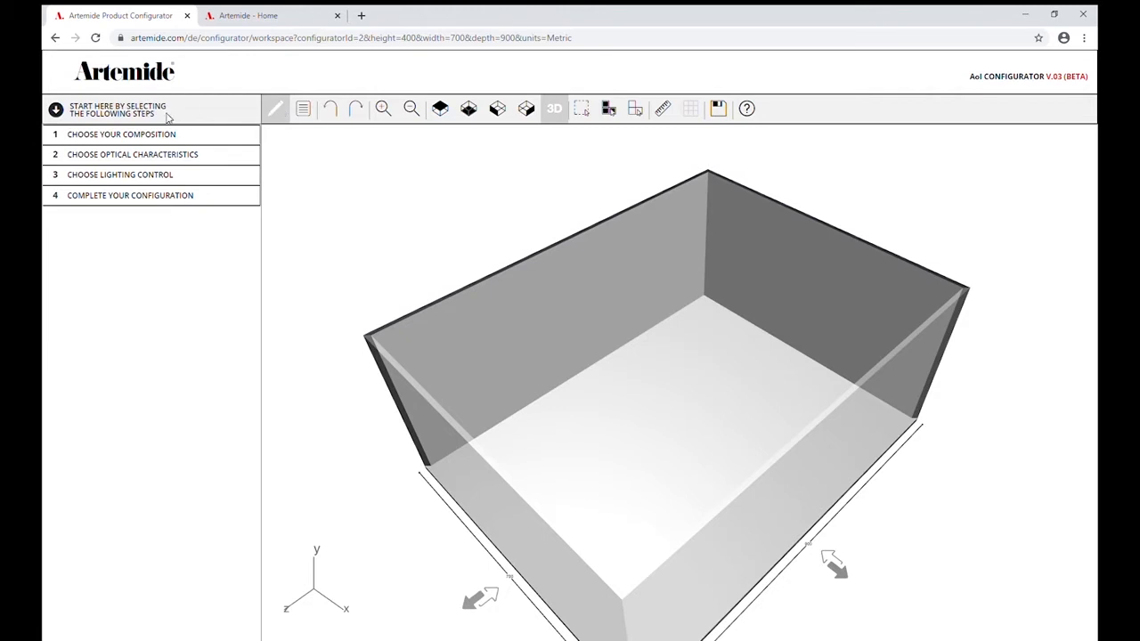
{"action": "left_click", "coordinate": [138, 136]}
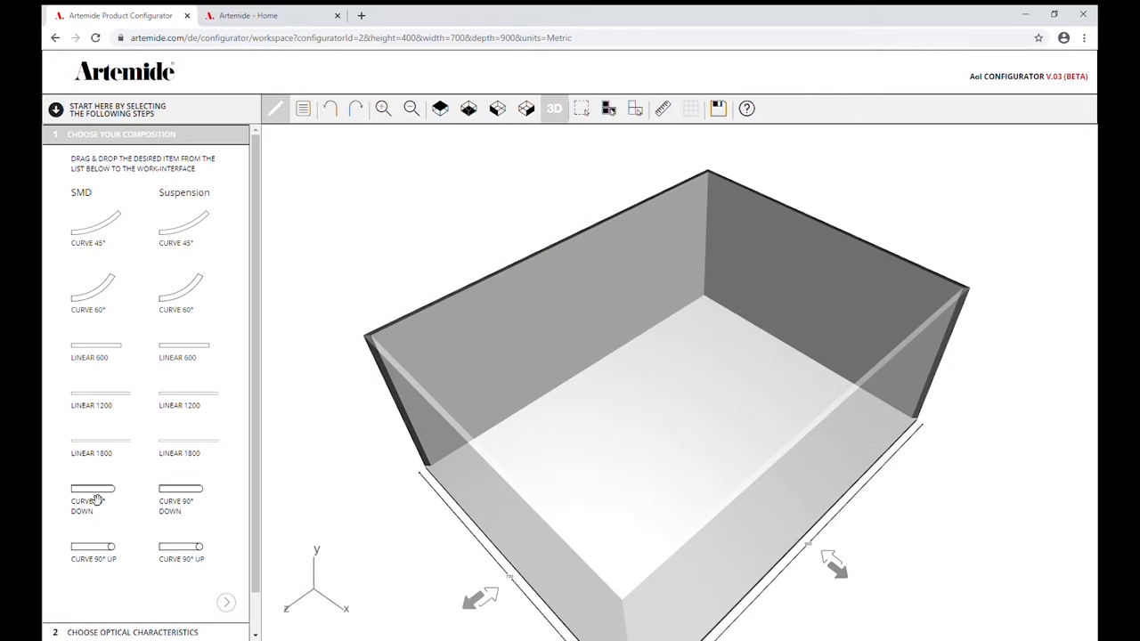
{"action": "left_click_drag", "start_coordinate": [96, 500], "coordinate": [477, 297]}
{"action": "left_click_drag", "start_coordinate": [517, 383], "coordinate": [559, 352]}
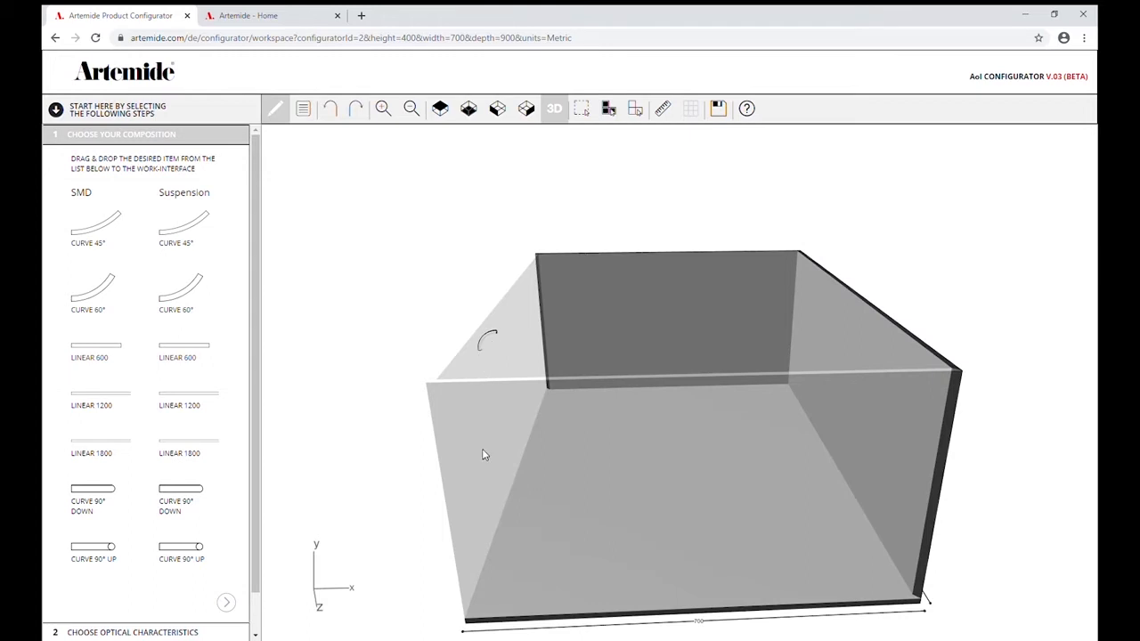
In the side view, attach an SMD Linear 1800 module to the curve's lower end, running down the wall.
{"action": "left_click", "coordinate": [529, 110]}
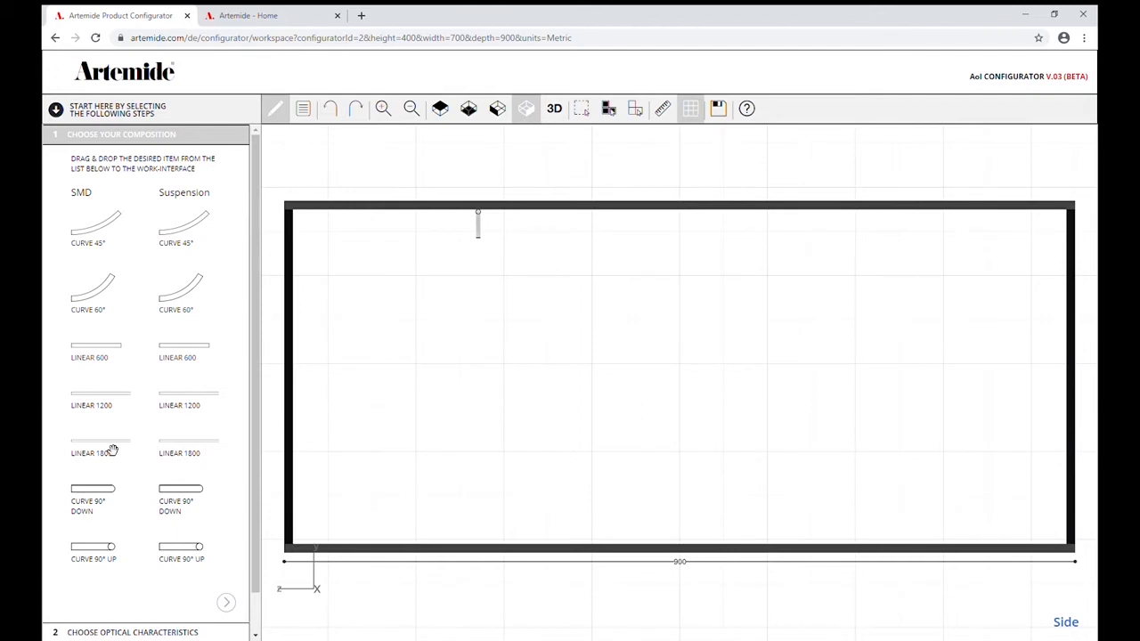
{"action": "left_click_drag", "start_coordinate": [112, 449], "coordinate": [468, 316]}
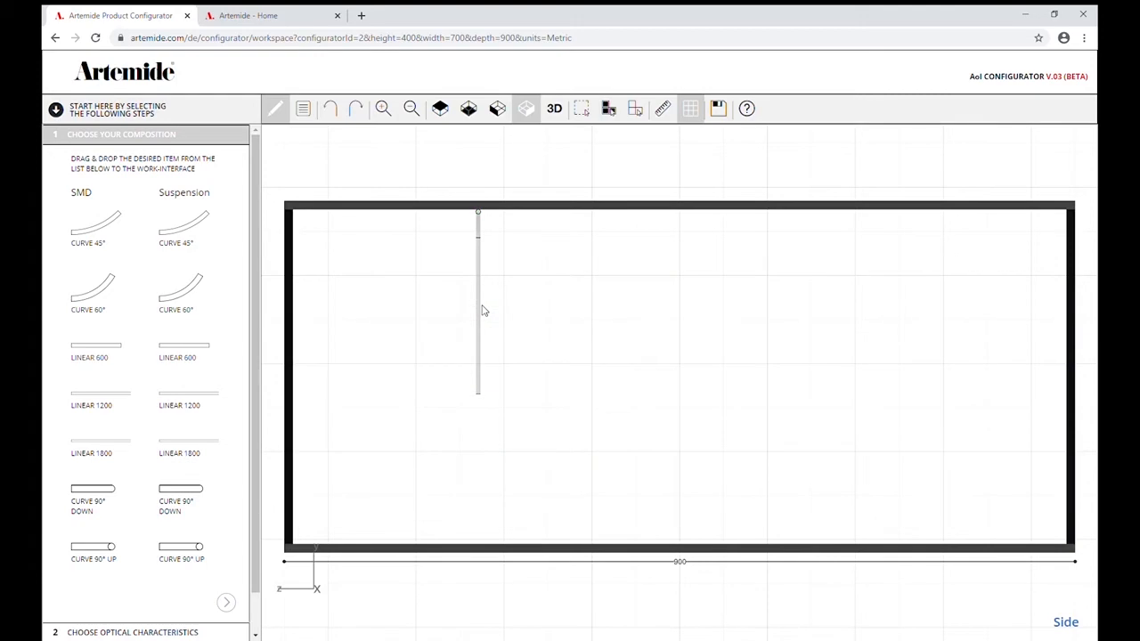
{"action": "left_click", "coordinate": [556, 109]}
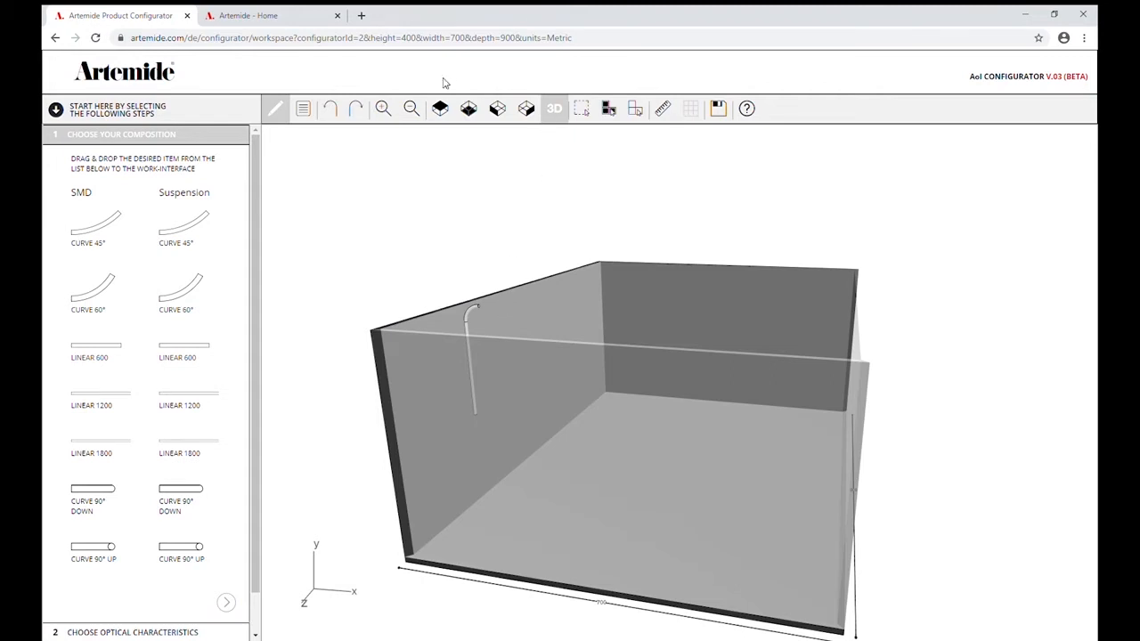
Extend the ceiling end of the curve with two SMD Linear 1200 modules end to end, rotating the second to align with the first.
{"action": "left_click", "coordinate": [443, 108]}
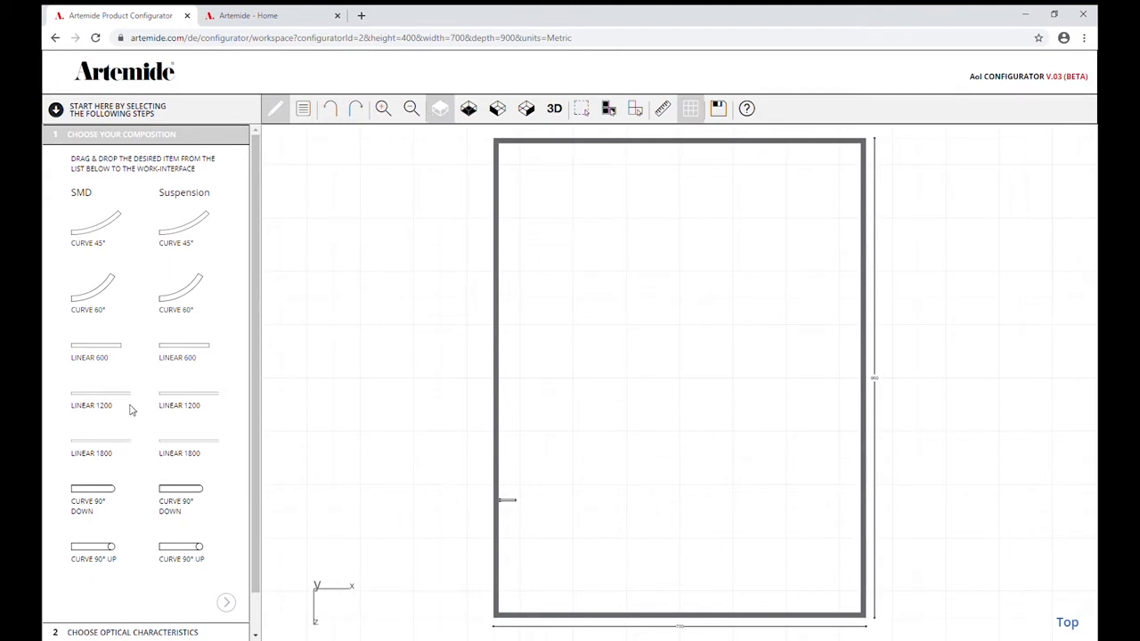
{"action": "mouse_move", "coordinate": [95, 403]}
{"action": "left_mouse_down"}
{"action": "mouse_move", "coordinate": [466, 386]}
{"action": "mouse_move", "coordinate": [550, 450]}
{"action": "mouse_move", "coordinate": [554, 496]}
{"action": "left_mouse_up"}
{"action": "left_click_drag", "start_coordinate": [96, 403], "coordinate": [608, 444]}
{"action": "left_click", "coordinate": [605, 464]}
{"action": "left_click", "coordinate": [624, 409]}
{"action": "left_click", "coordinate": [624, 408]}
{"action": "left_click", "coordinate": [624, 409]}
{"action": "left_click", "coordinate": [625, 408]}
{"action": "left_click", "coordinate": [624, 408]}
{"action": "left_click", "coordinate": [624, 409]}
{"action": "left_click", "coordinate": [624, 409]}
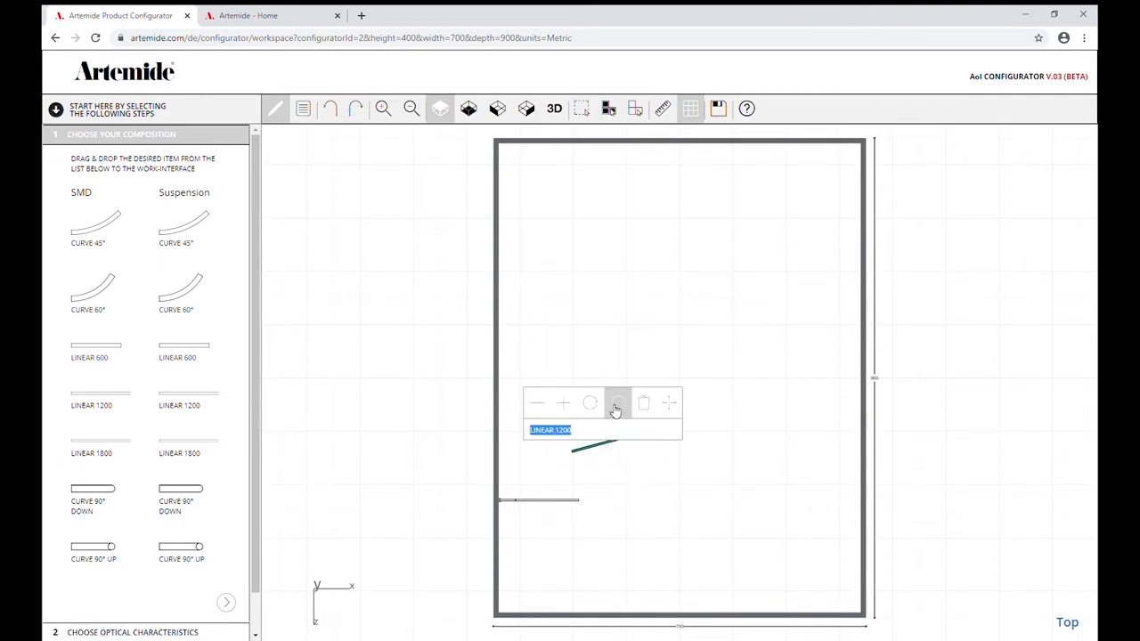
{"action": "left_click", "coordinate": [591, 405]}
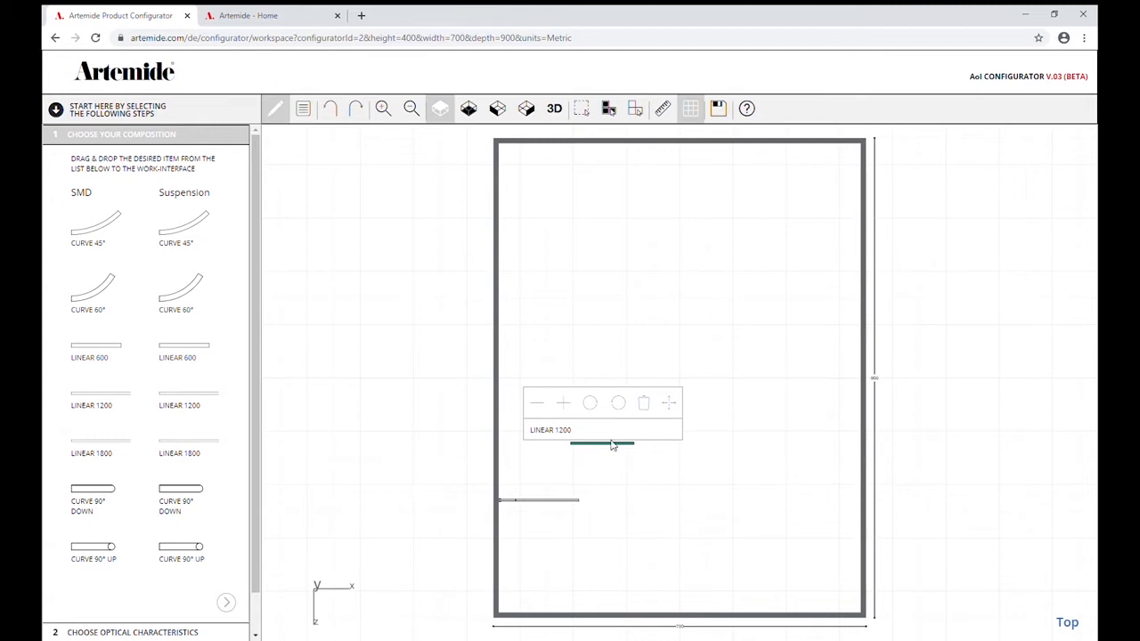
{"action": "left_click_drag", "start_coordinate": [612, 448], "coordinate": [618, 501]}
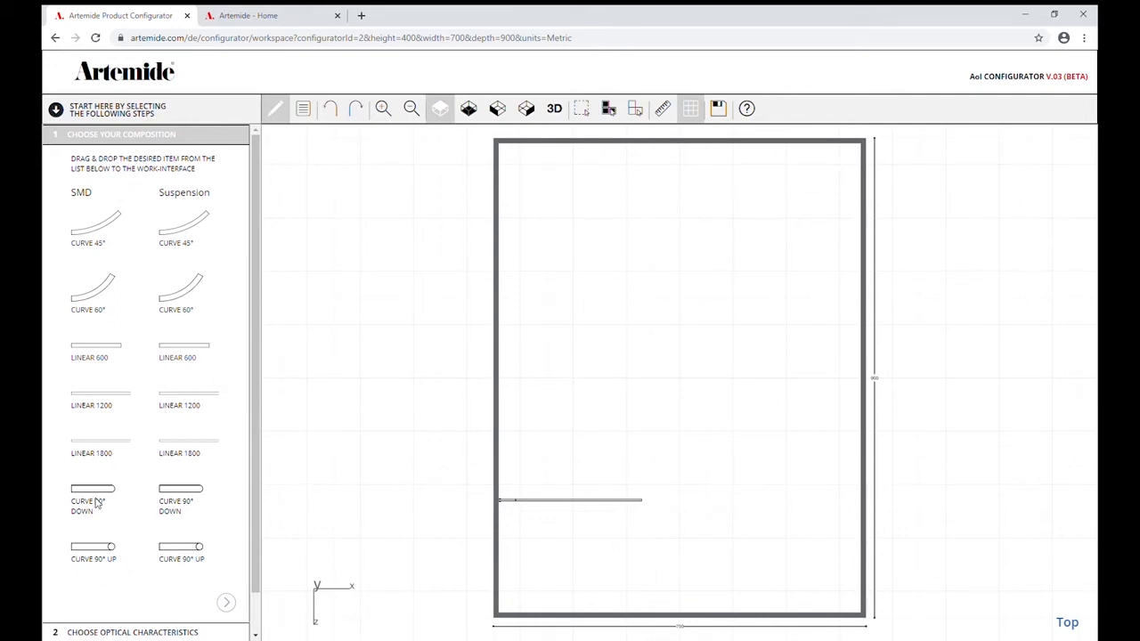
Attach an SMD Curve 90° Down module to the ceiling run's free end and join a suspension Curve 90° Up module below it.
{"action": "mouse_move", "coordinate": [89, 495]}
{"action": "left_mouse_down"}
{"action": "mouse_move", "coordinate": [412, 475]}
{"action": "mouse_move", "coordinate": [553, 481]}
{"action": "mouse_move", "coordinate": [653, 504]}
{"action": "left_mouse_up"}
{"action": "left_click", "coordinate": [554, 108]}
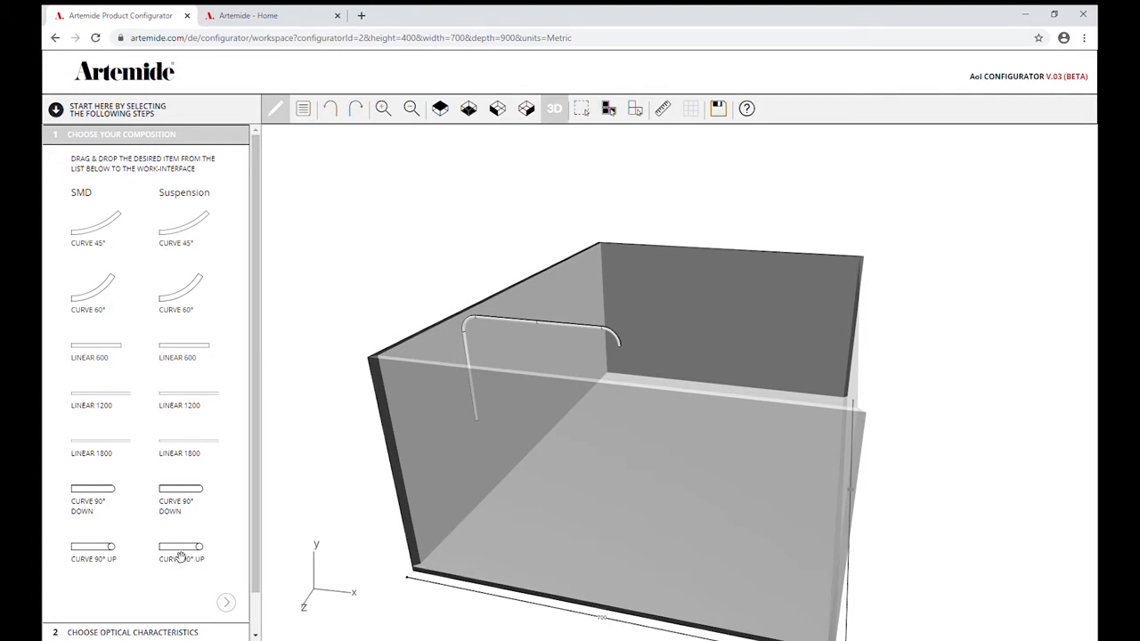
{"action": "left_click_drag", "start_coordinate": [181, 558], "coordinate": [615, 361]}
In the top view, continue the run with suspension Linear 600, Curve 60° and Linear 1200 modules in sequence.
{"action": "left_click", "coordinate": [440, 111]}
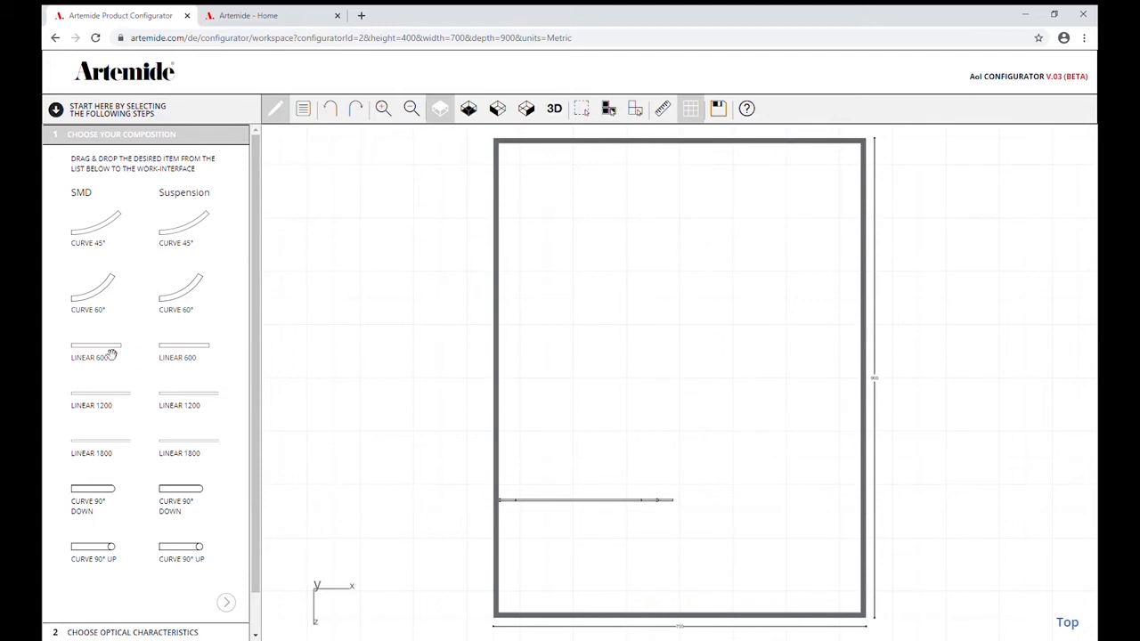
{"action": "left_click_drag", "start_coordinate": [102, 355], "coordinate": [98, 263]}
{"action": "left_click_drag", "start_coordinate": [178, 351], "coordinate": [691, 502]}
{"action": "left_click_drag", "start_coordinate": [178, 305], "coordinate": [728, 498]}
{"action": "left_click_drag", "start_coordinate": [189, 401], "coordinate": [744, 462]}
Turn the run back toward the left wall with two suspension Curve 60° modules, followed by suspension Linear 1800 and Linear 1200 modules.
{"action": "left_click_drag", "start_coordinate": [183, 297], "coordinate": [759, 425]}
{"action": "left_click_drag", "start_coordinate": [182, 294], "coordinate": [746, 410]}
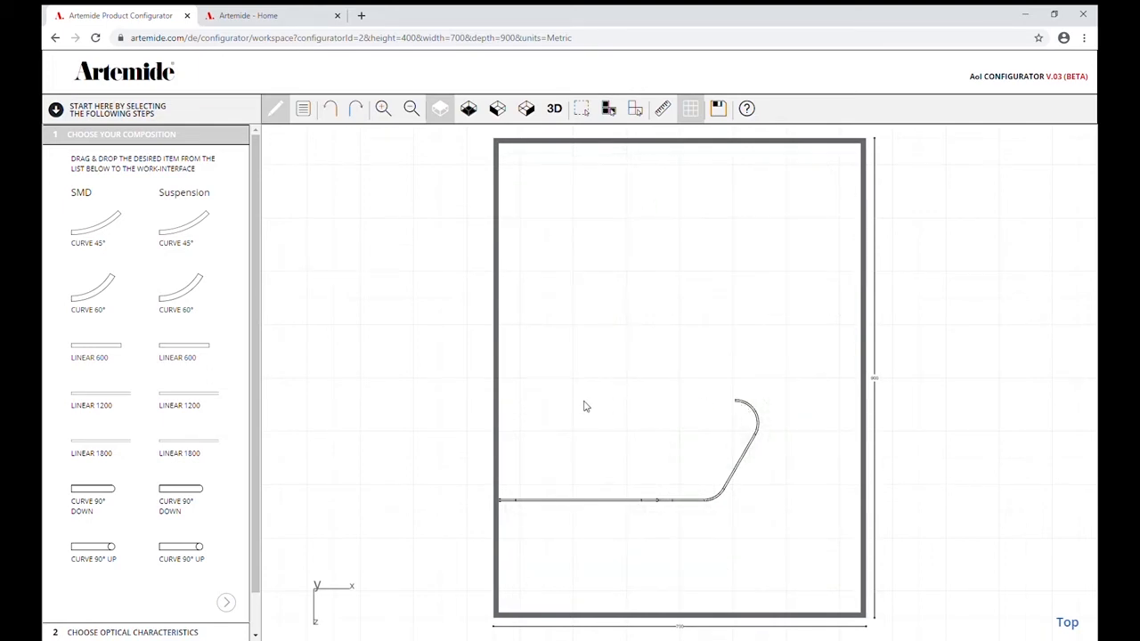
{"action": "left_click_drag", "start_coordinate": [198, 445], "coordinate": [693, 408]}
{"action": "left_click_drag", "start_coordinate": [184, 400], "coordinate": [620, 407]}
{"action": "left_click", "coordinate": [554, 109]}
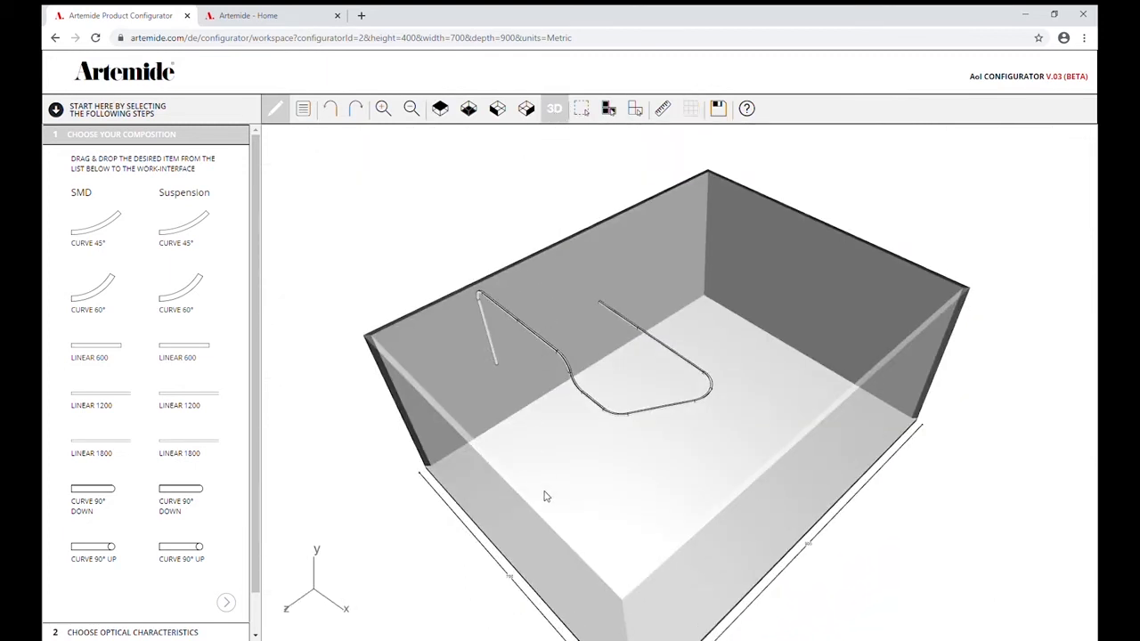
{"action": "left_click_drag", "start_coordinate": [547, 496], "coordinate": [579, 454]}
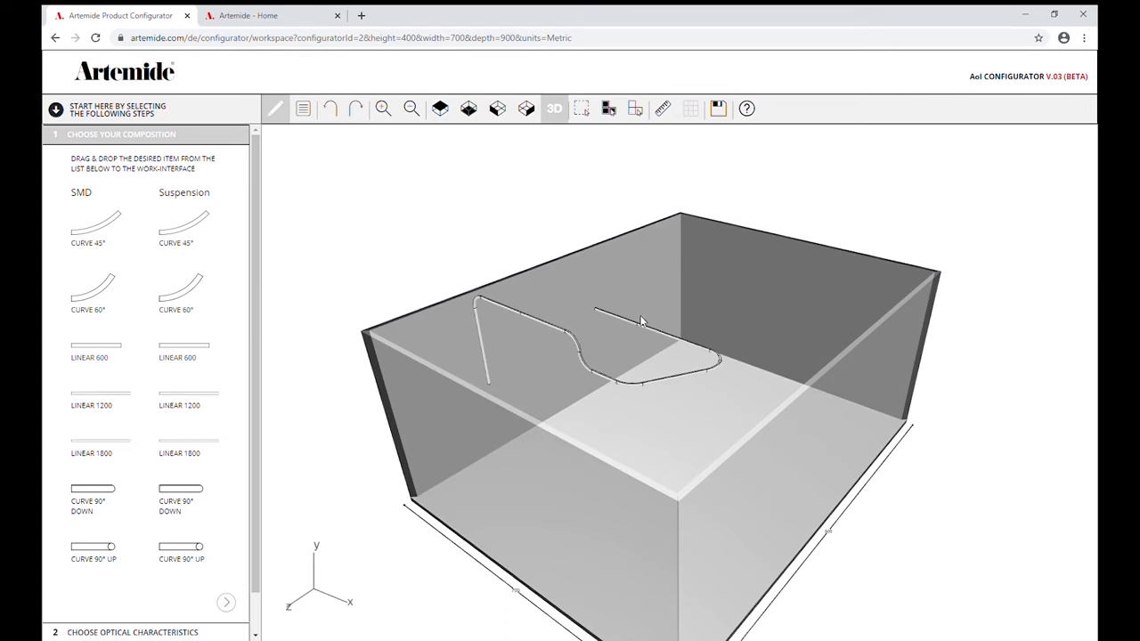
Measure the distance from the suspended run's free end straight across to the parallel ceiling run.
{"action": "left_click", "coordinate": [666, 109]}
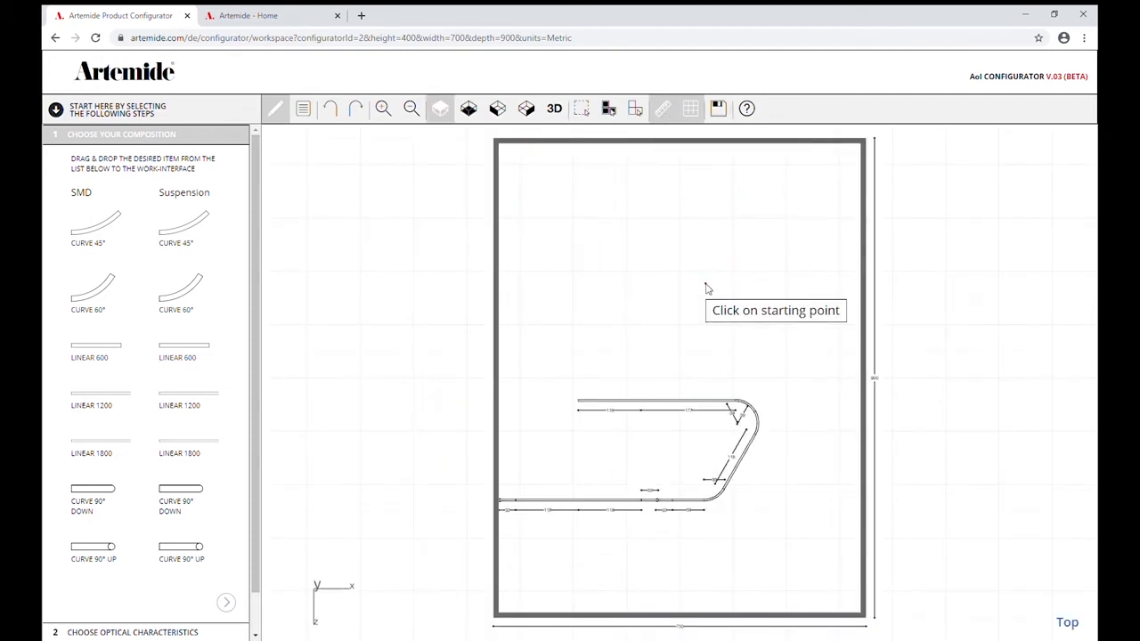
{"action": "left_click", "coordinate": [583, 406]}
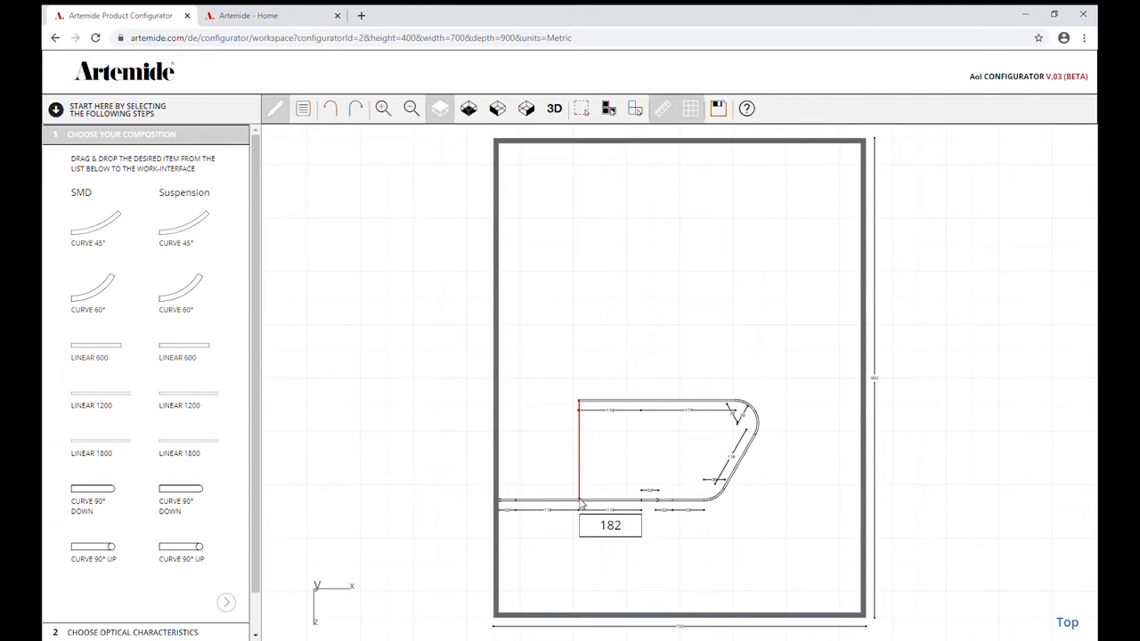
{"action": "left_click", "coordinate": [664, 107]}
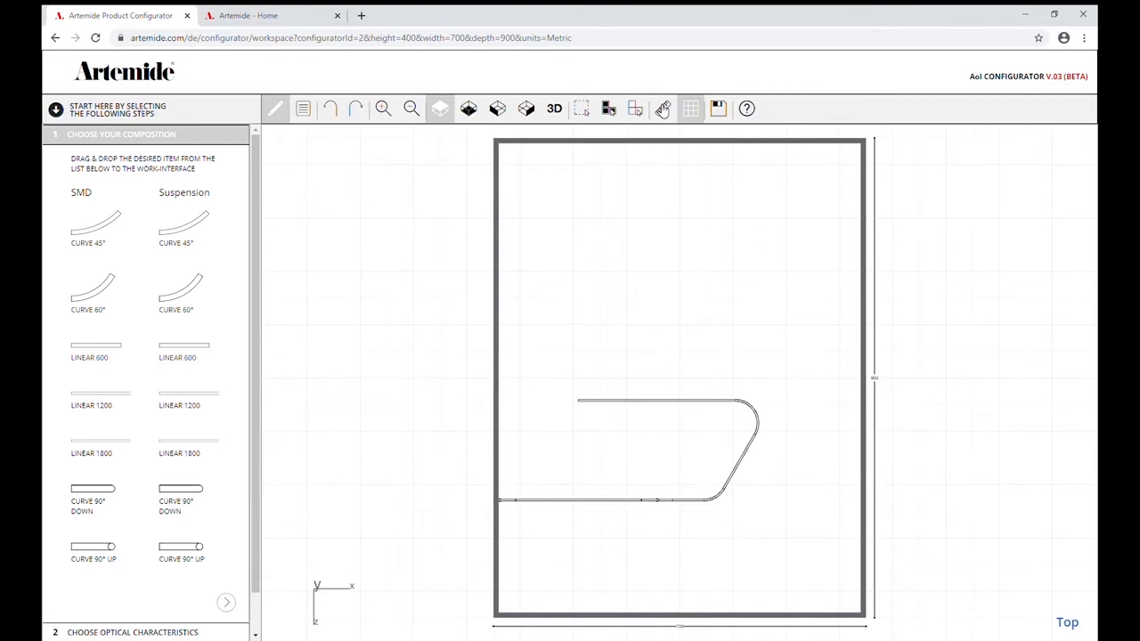
Return to the 3D view and proceed to choosing the optical characteristics.
{"action": "left_click", "coordinate": [554, 110]}
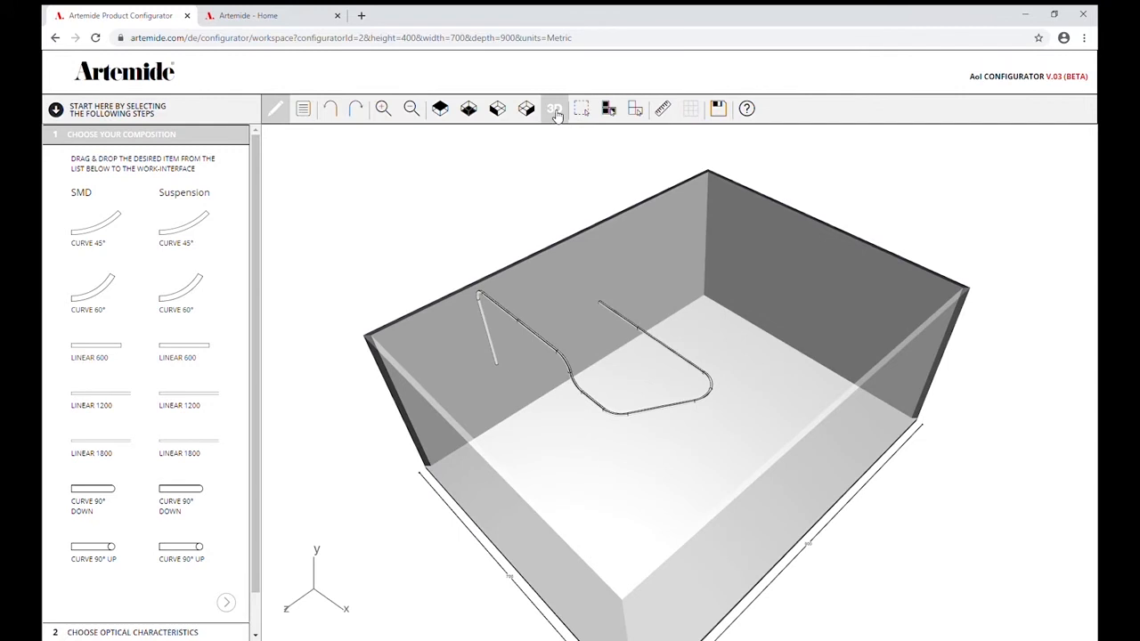
{"action": "left_click", "coordinate": [228, 604]}
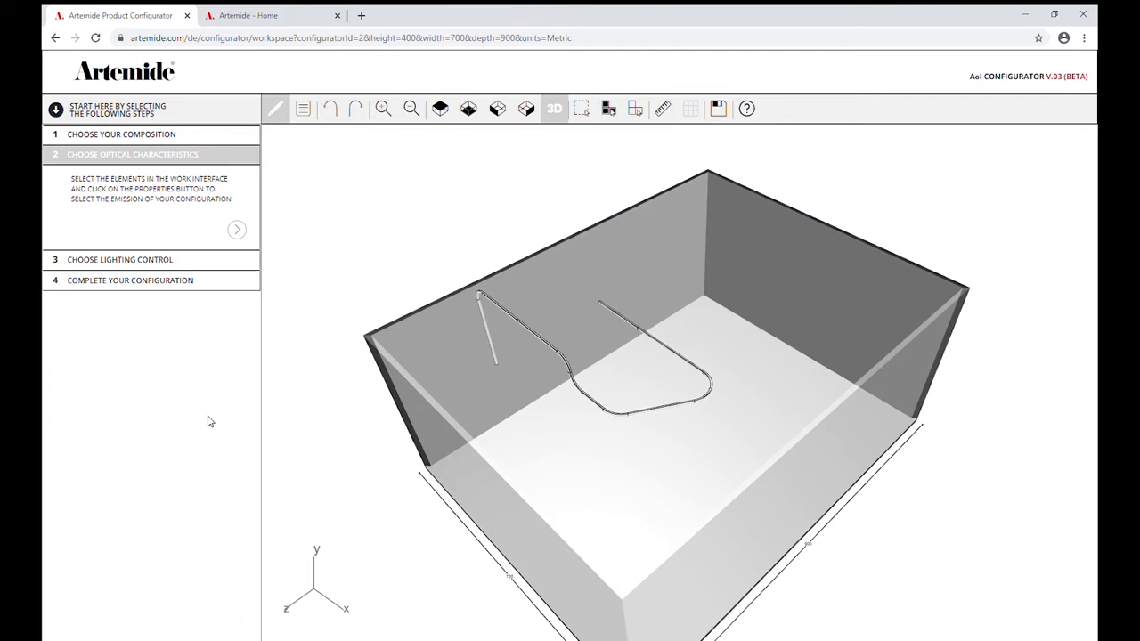
{"action": "left_click", "coordinate": [236, 230]}
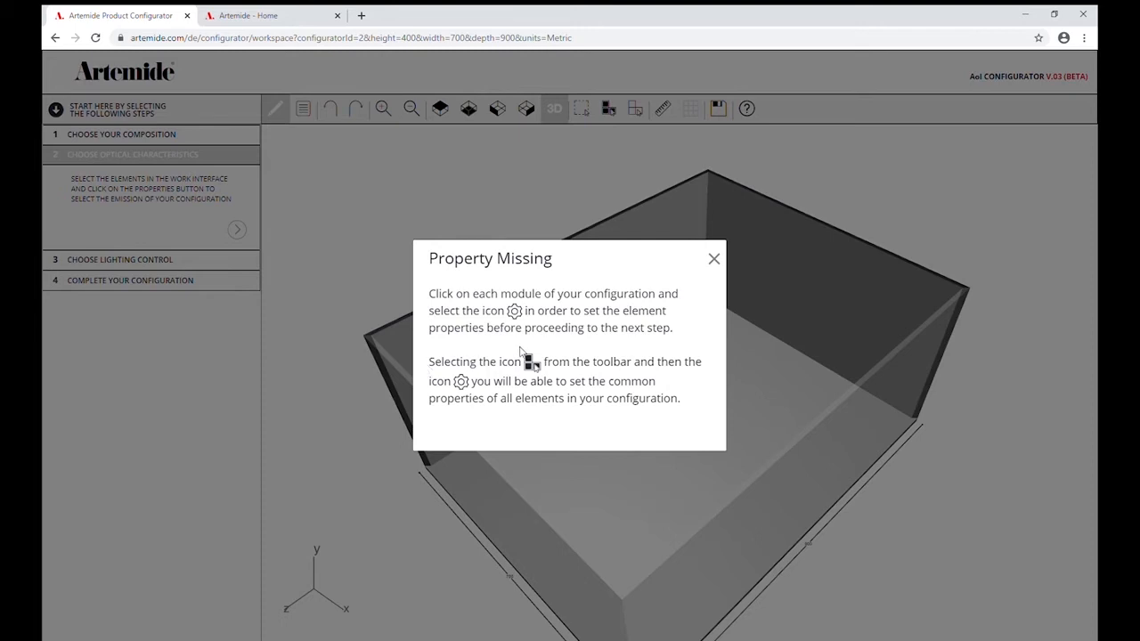
{"action": "left_click", "coordinate": [715, 259]}
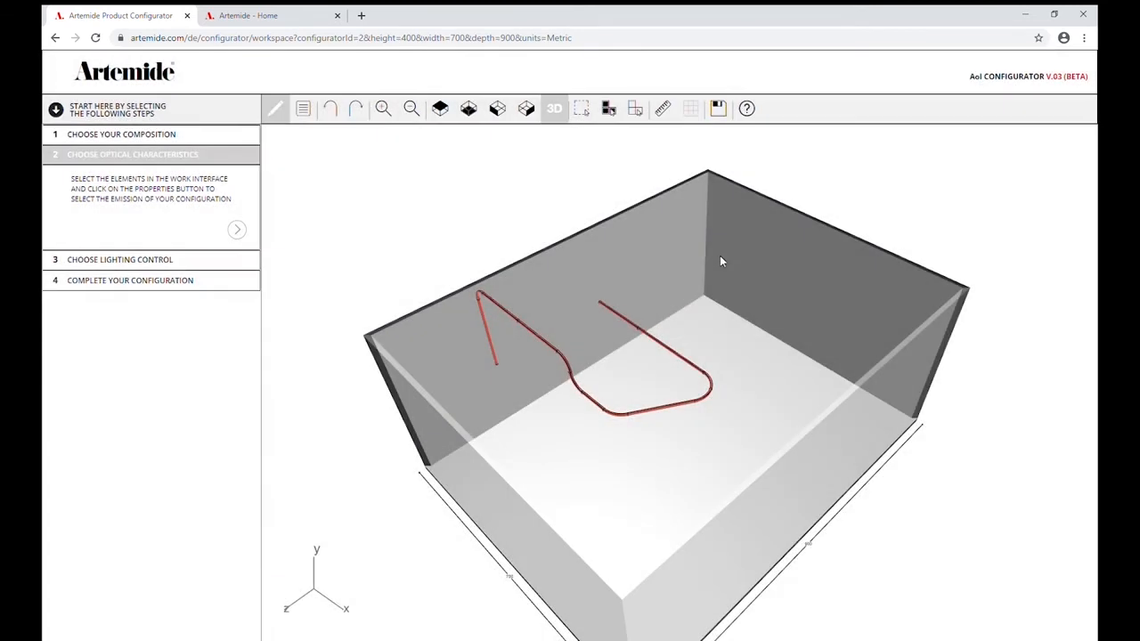
{"action": "left_click", "coordinate": [627, 323]}
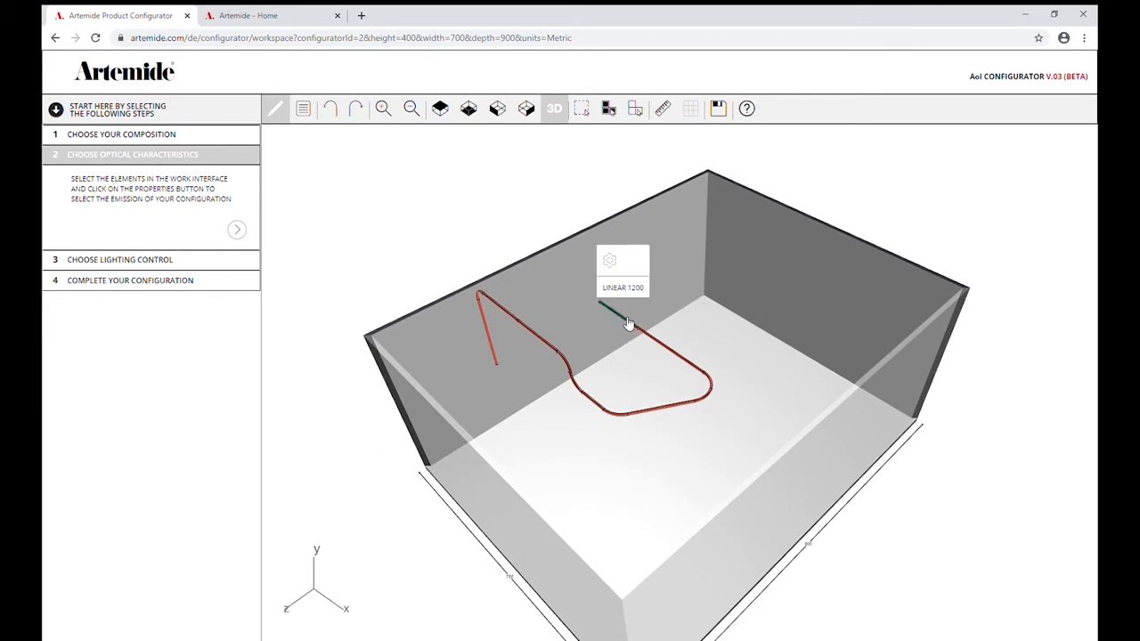
{"action": "left_click", "coordinate": [612, 263]}
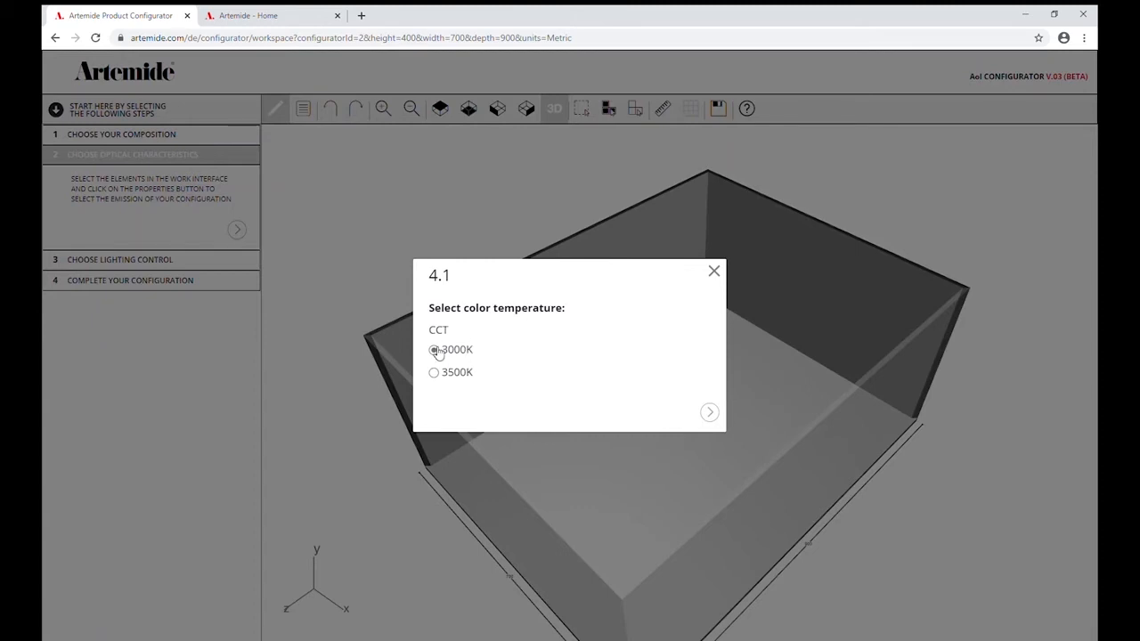
{"action": "left_click", "coordinate": [715, 272]}
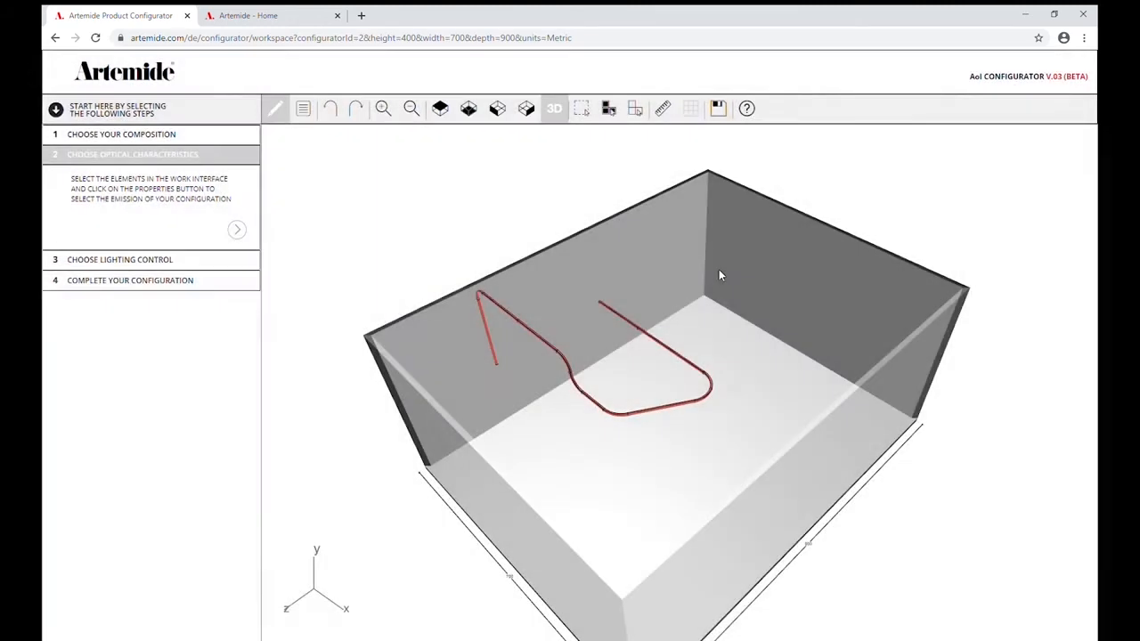
Set the colour temperature to 3000K for the suspended run's free-end linear module, and likewise for the linear module adjoining it.
{"action": "left_click", "coordinate": [630, 321]}
{"action": "left_click", "coordinate": [614, 265]}
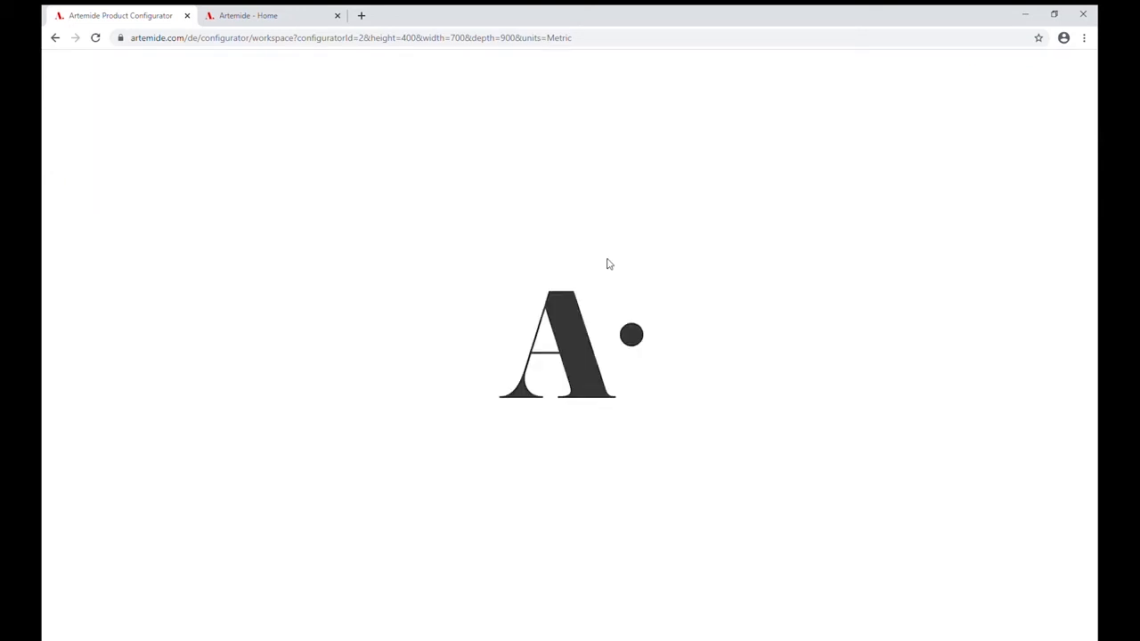
{"action": "left_click", "coordinate": [708, 414]}
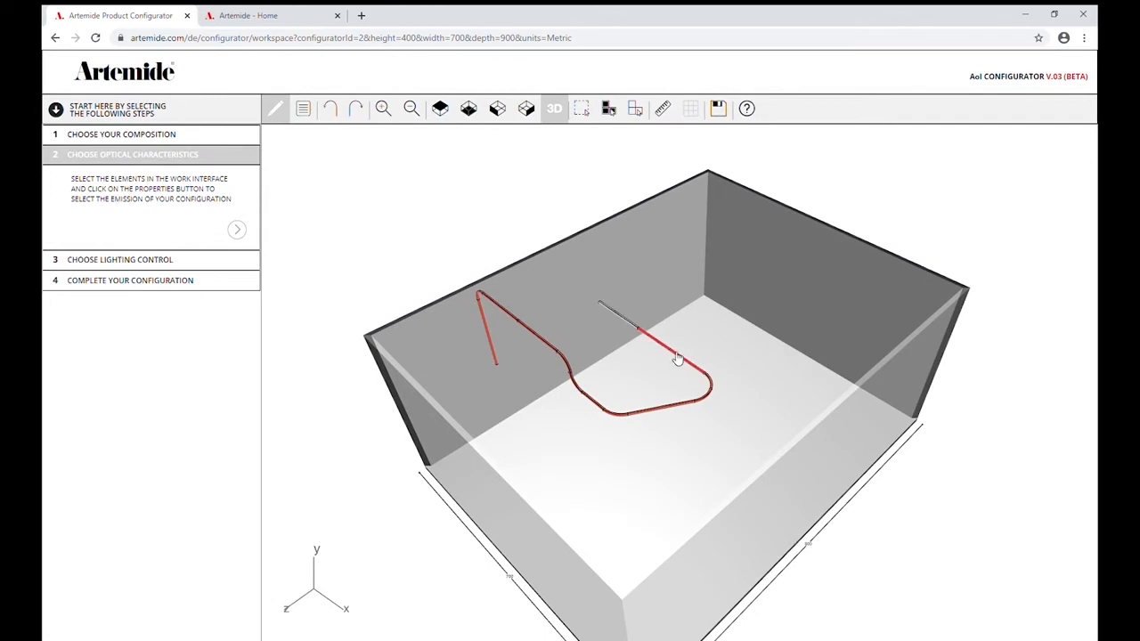
{"action": "left_click", "coordinate": [674, 355]}
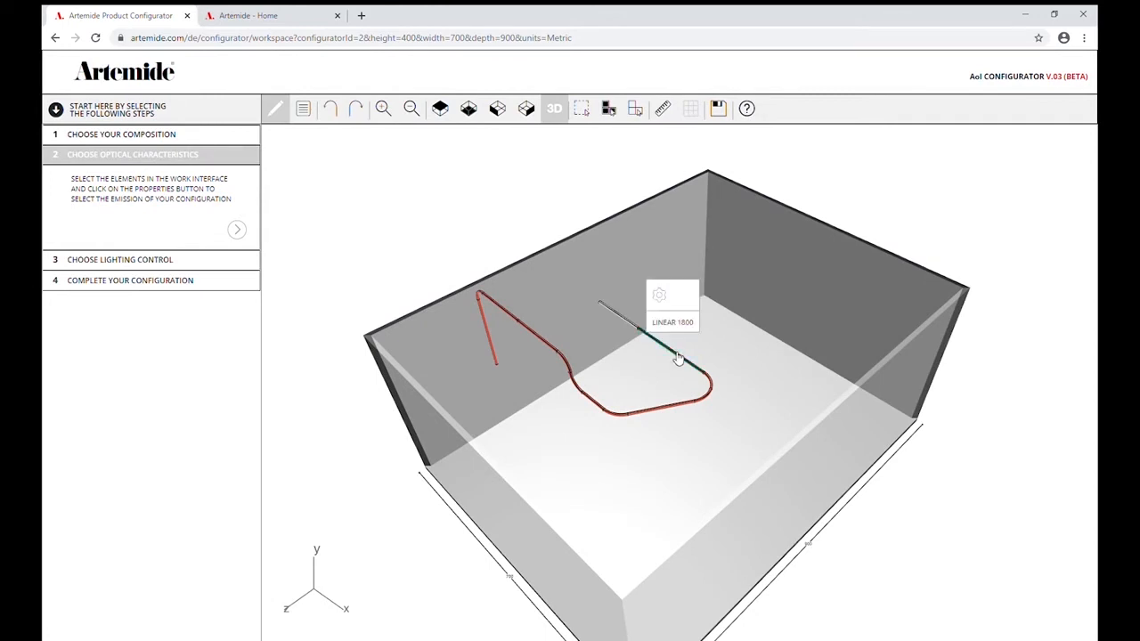
{"action": "left_click", "coordinate": [662, 294]}
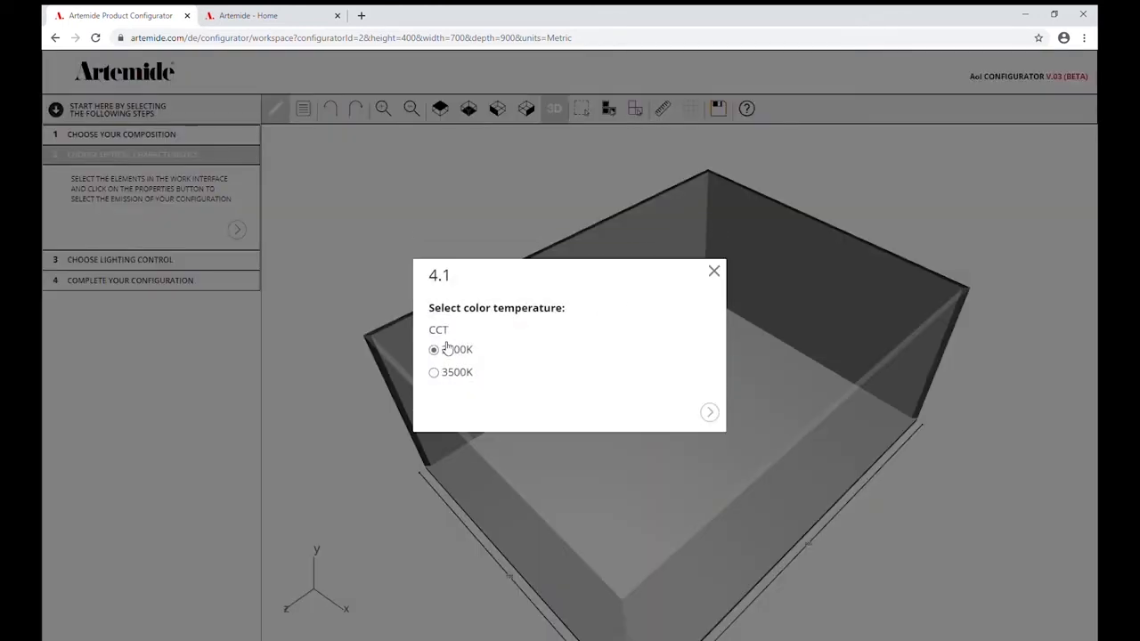
{"action": "left_click", "coordinate": [714, 415]}
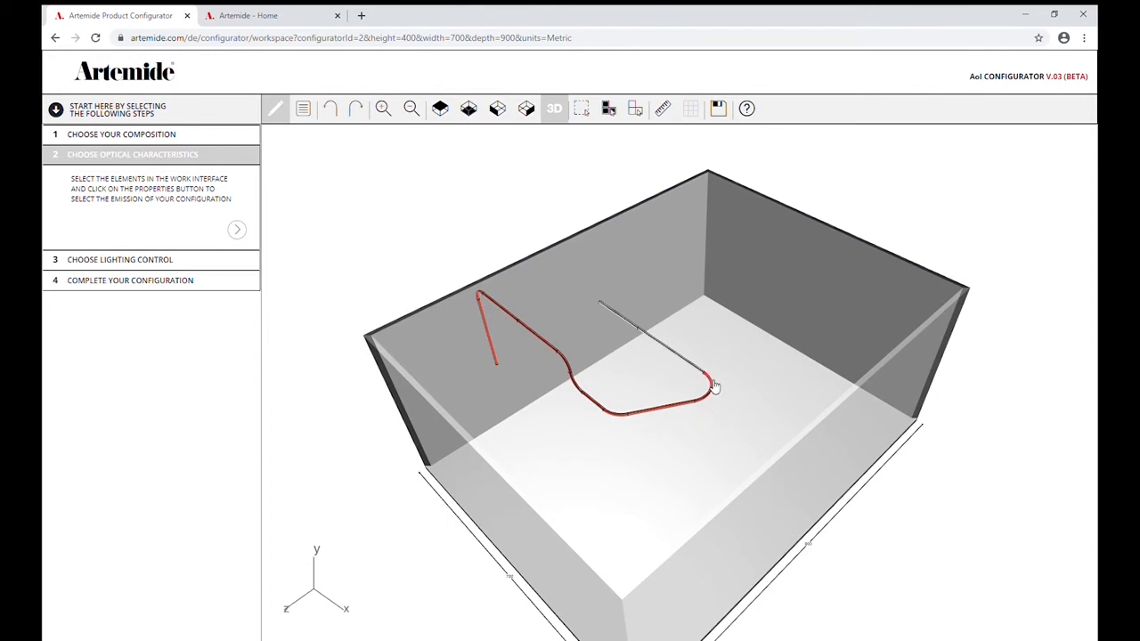
Select all remaining modules together, from the Curve 60° after the configured linear modules to the wall module, and set their colour temperature to 3000K.
{"action": "left_click", "coordinate": [713, 386]}
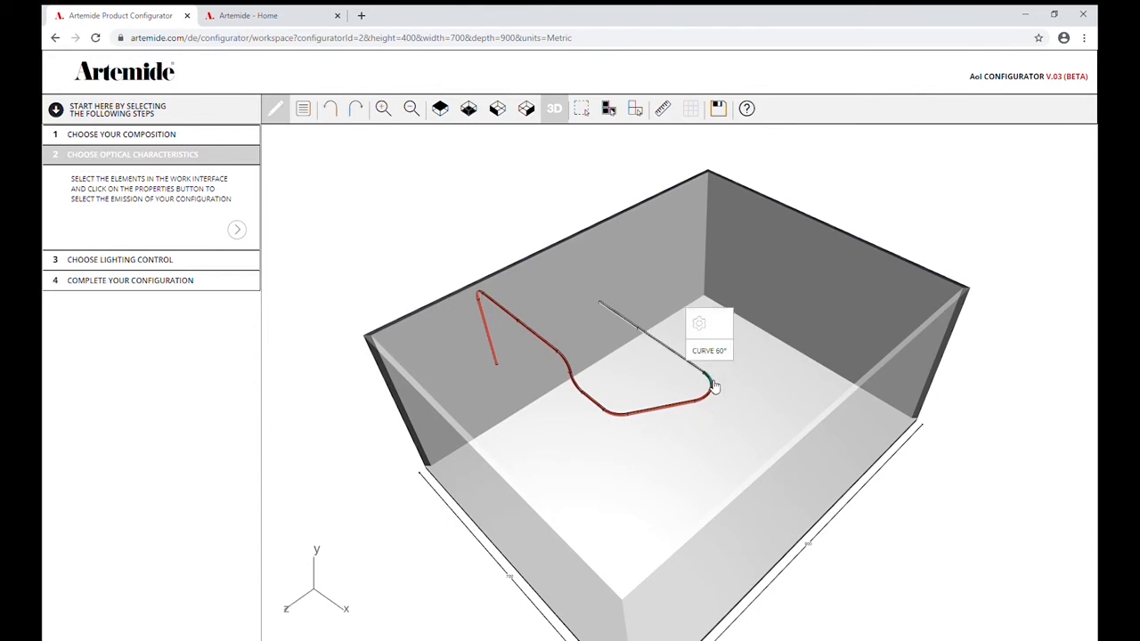
{"action": "left_click", "coordinate": [674, 411], "text": "ctrl"}
{"action": "left_click", "coordinate": [622, 421], "text": "ctrl"}
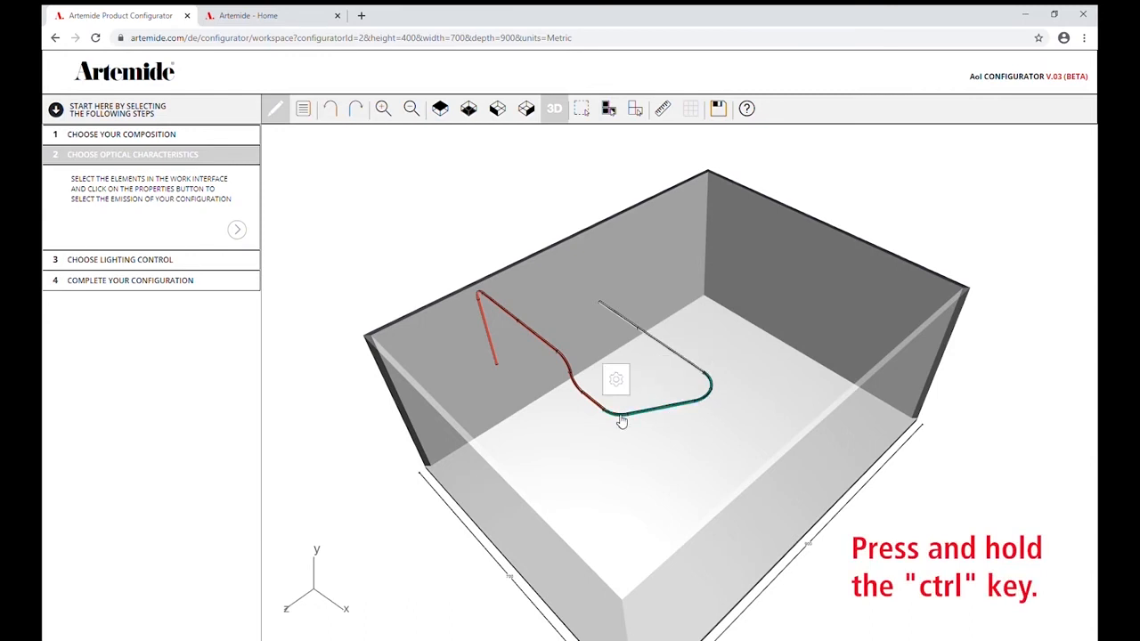
{"action": "left_click", "coordinate": [585, 396], "text": "ctrl"}
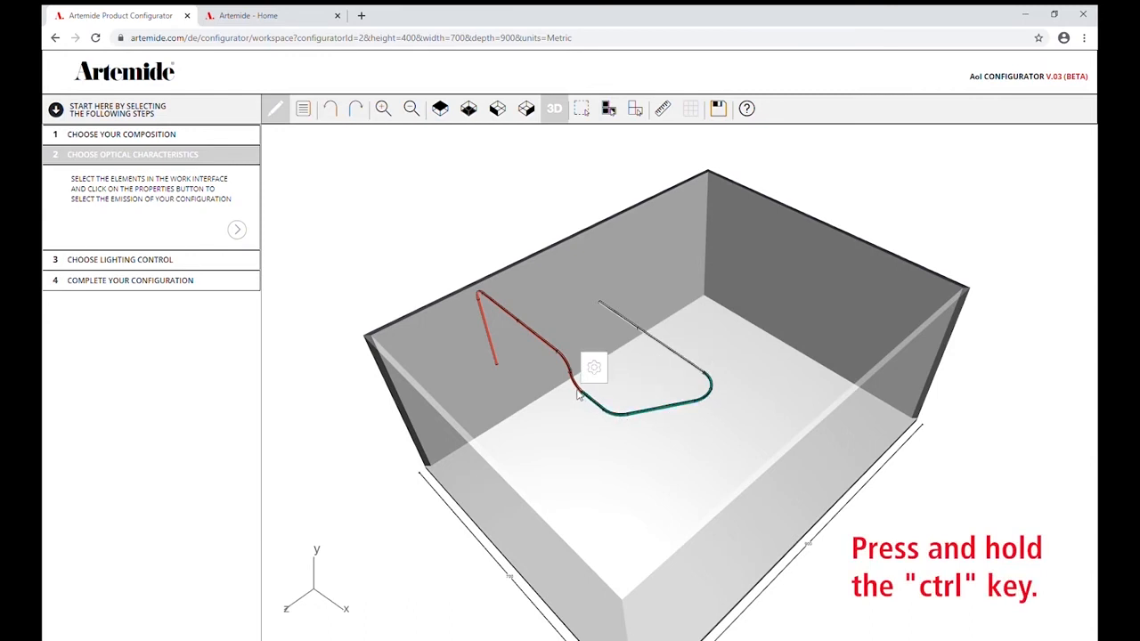
{"action": "left_click", "coordinate": [573, 372], "text": "ctrl"}
{"action": "left_click", "coordinate": [556, 354], "text": "ctrl"}
{"action": "left_click", "coordinate": [521, 327], "text": "ctrl"}
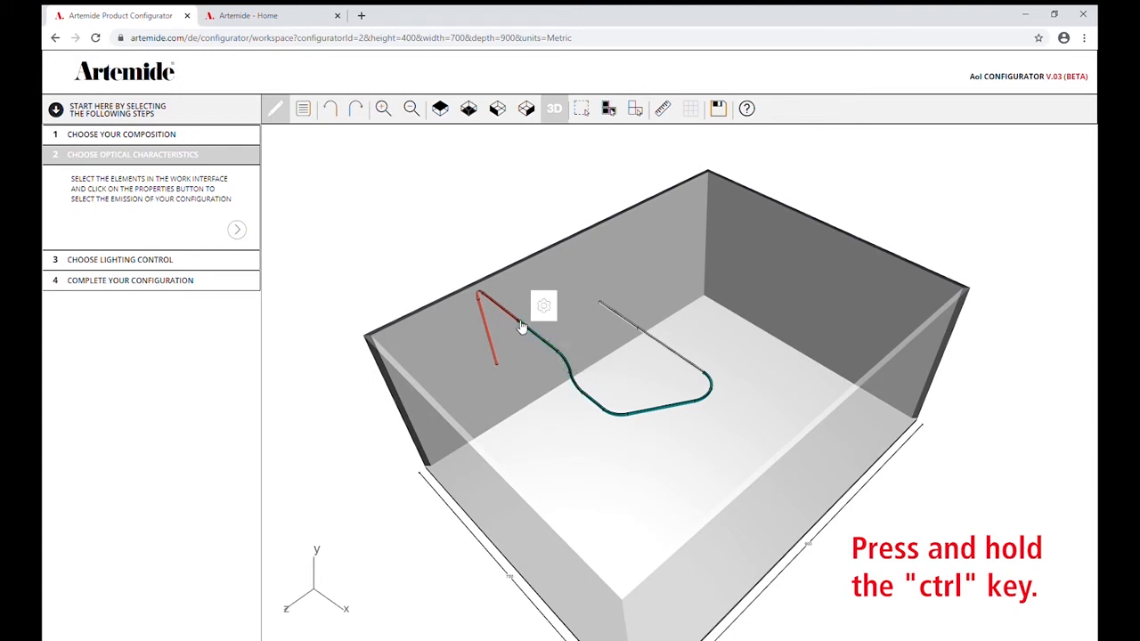
{"action": "left_click", "coordinate": [495, 307], "text": "ctrl"}
{"action": "left_click", "coordinate": [482, 303], "text": "ctrl"}
{"action": "left_click", "coordinate": [486, 324], "text": "ctrl"}
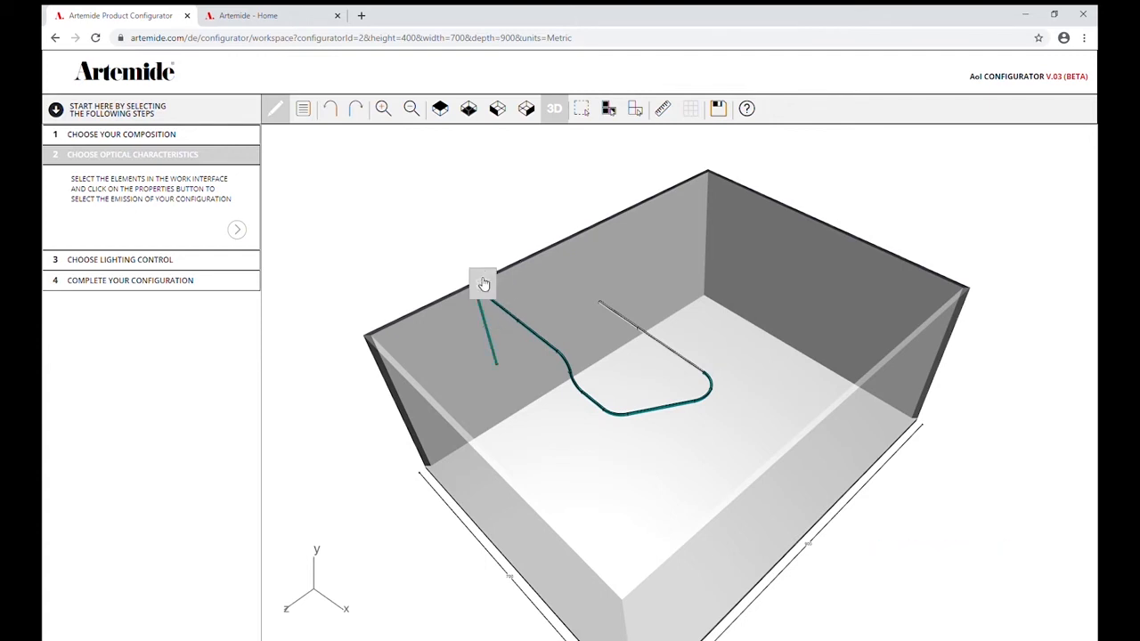
{"action": "left_click", "coordinate": [483, 283]}
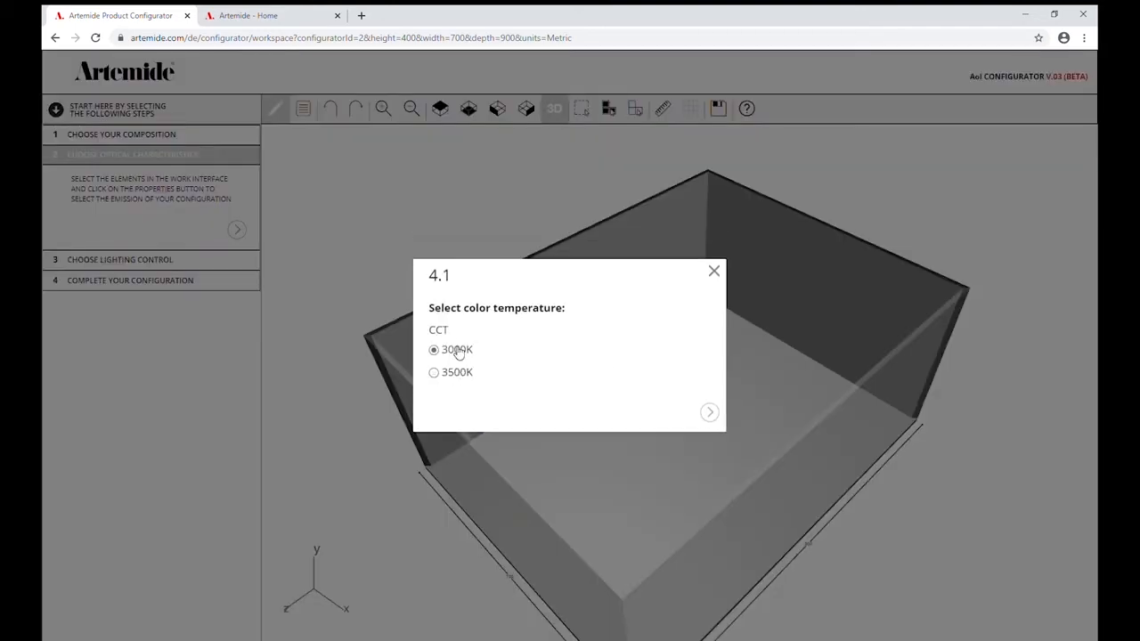
{"action": "left_click", "coordinate": [710, 413]}
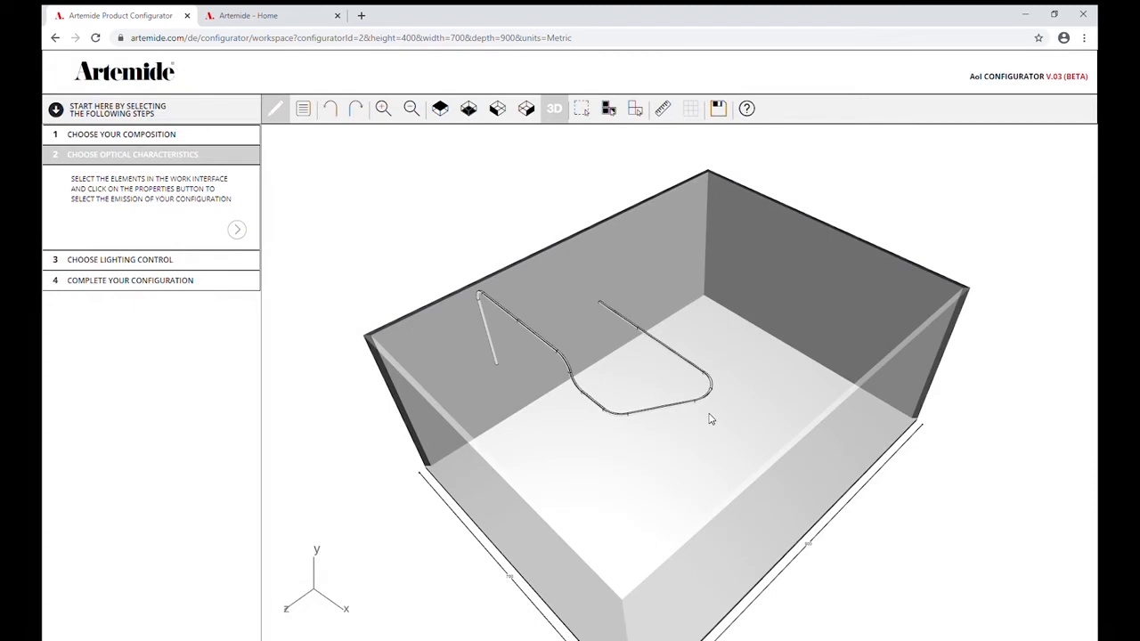
Proceed to lighting control and place a Push/APP Dimmable power supply at the joint between the two ceiling linear modules.
{"action": "left_click", "coordinate": [237, 231]}
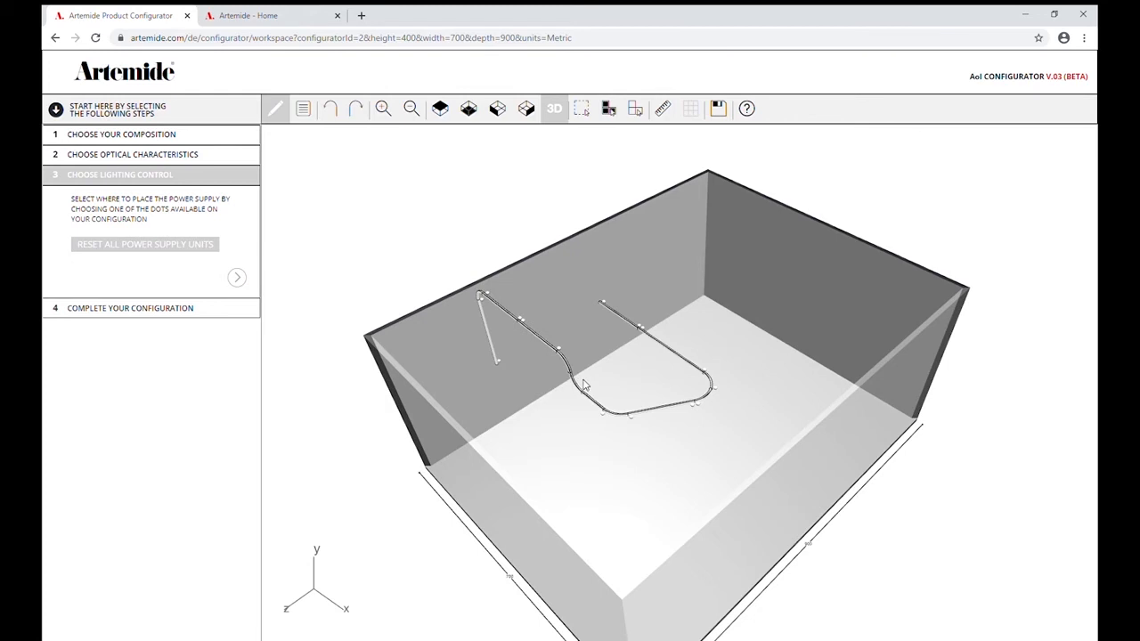
{"action": "left_click", "coordinate": [525, 327]}
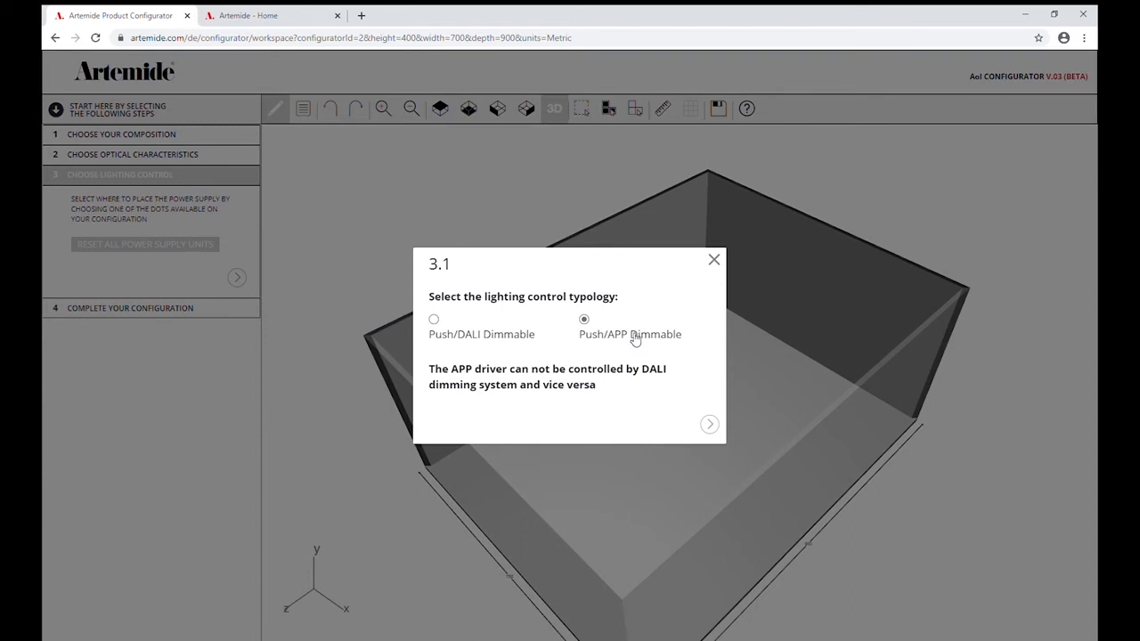
{"action": "left_click", "coordinate": [710, 425]}
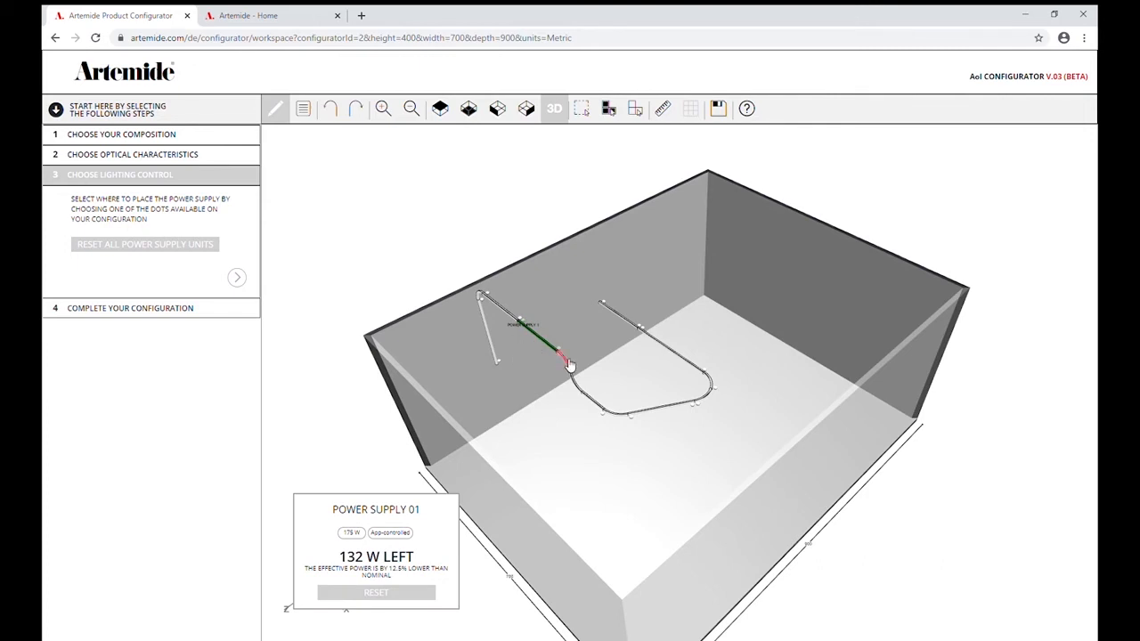
Assign the remaining ceiling and wall modules and the suspended modules up to the first curve of the 60° turn to power supply 1.
{"action": "left_click", "coordinate": [496, 305]}
{"action": "left_click", "coordinate": [482, 298]}
{"action": "left_click", "coordinate": [495, 346]}
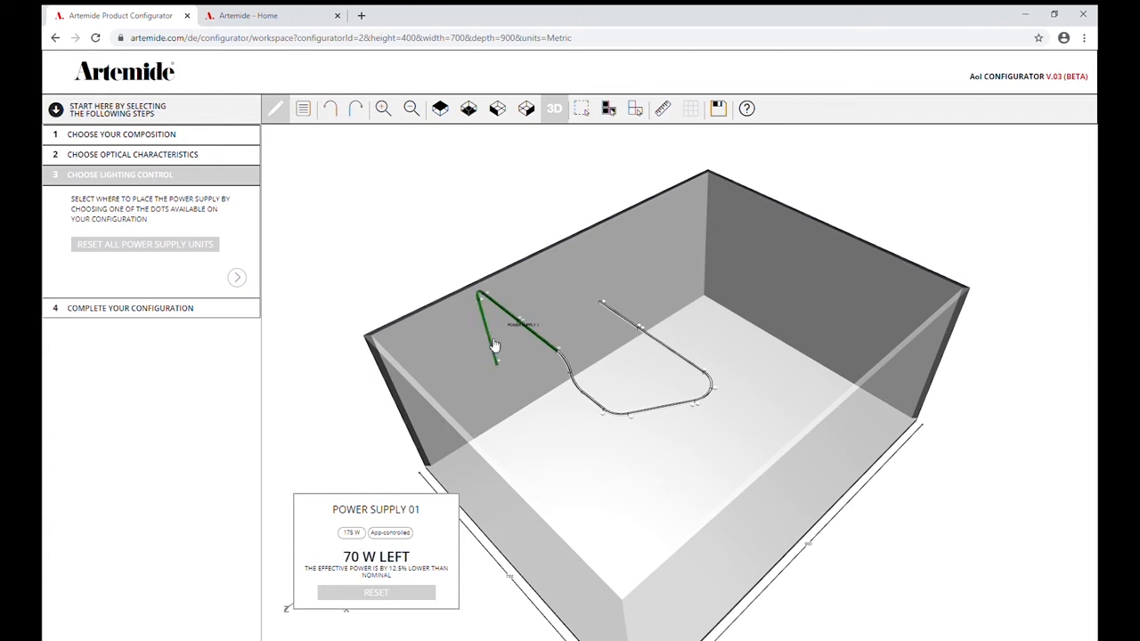
{"action": "left_click", "coordinate": [567, 365]}
{"action": "left_click", "coordinate": [574, 383]}
{"action": "left_click", "coordinate": [600, 411]}
{"action": "left_click", "coordinate": [624, 419]}
{"action": "left_click", "coordinate": [654, 414]}
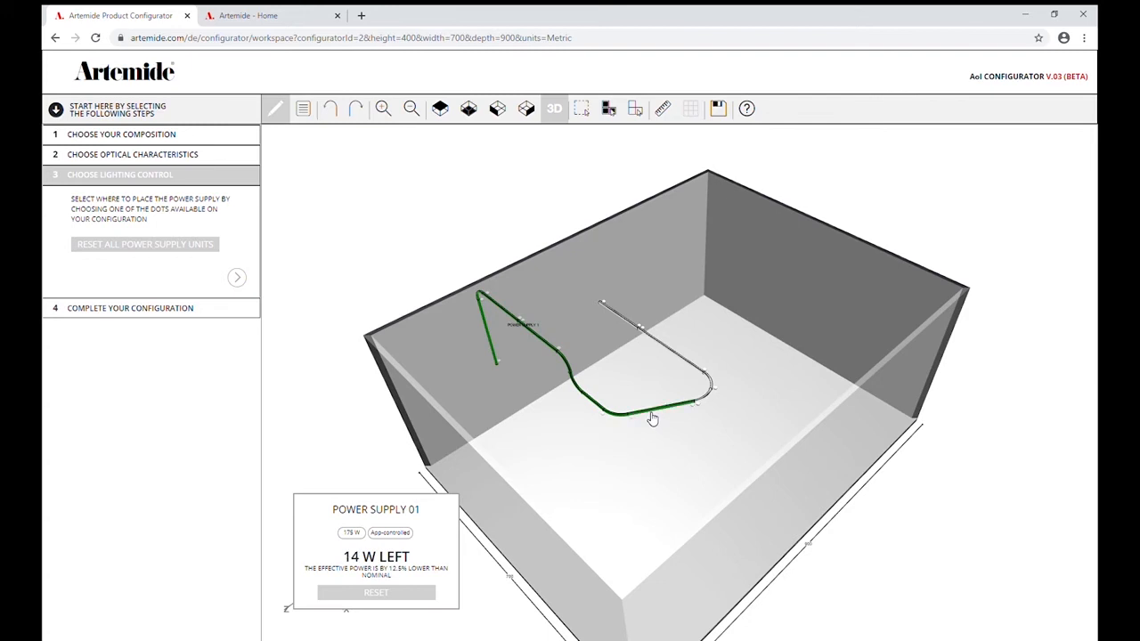
{"action": "left_click", "coordinate": [709, 403]}
Add a second Push/APP Dimmable power supply between the two adjoining 60° curves and assign the last two linear modules to it.
{"action": "left_click", "coordinate": [720, 394]}
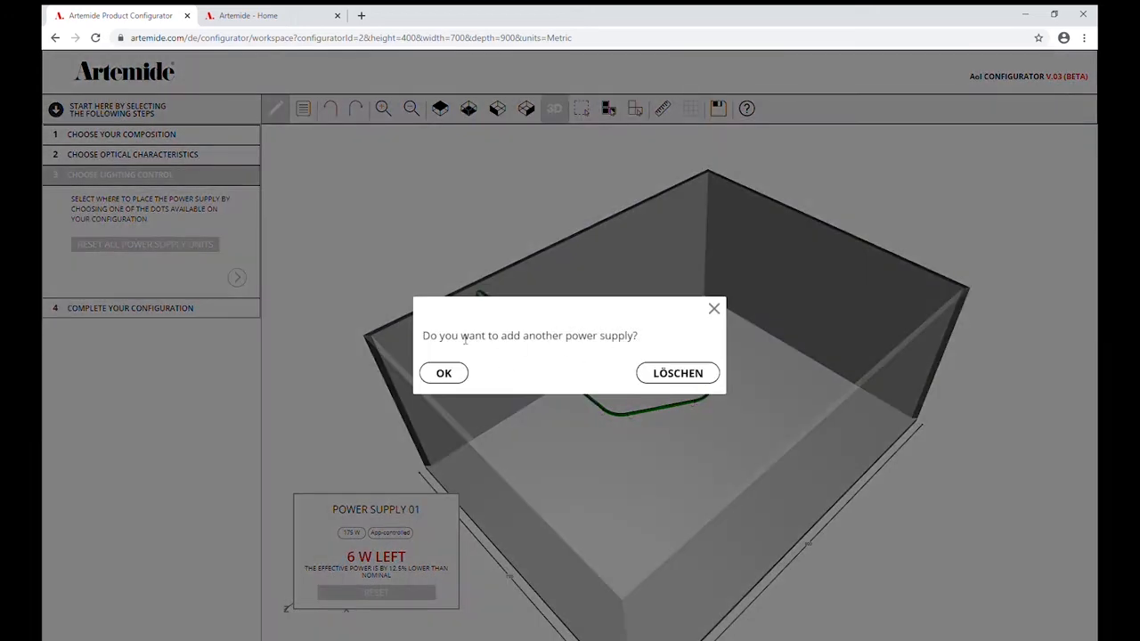
{"action": "left_click", "coordinate": [450, 374]}
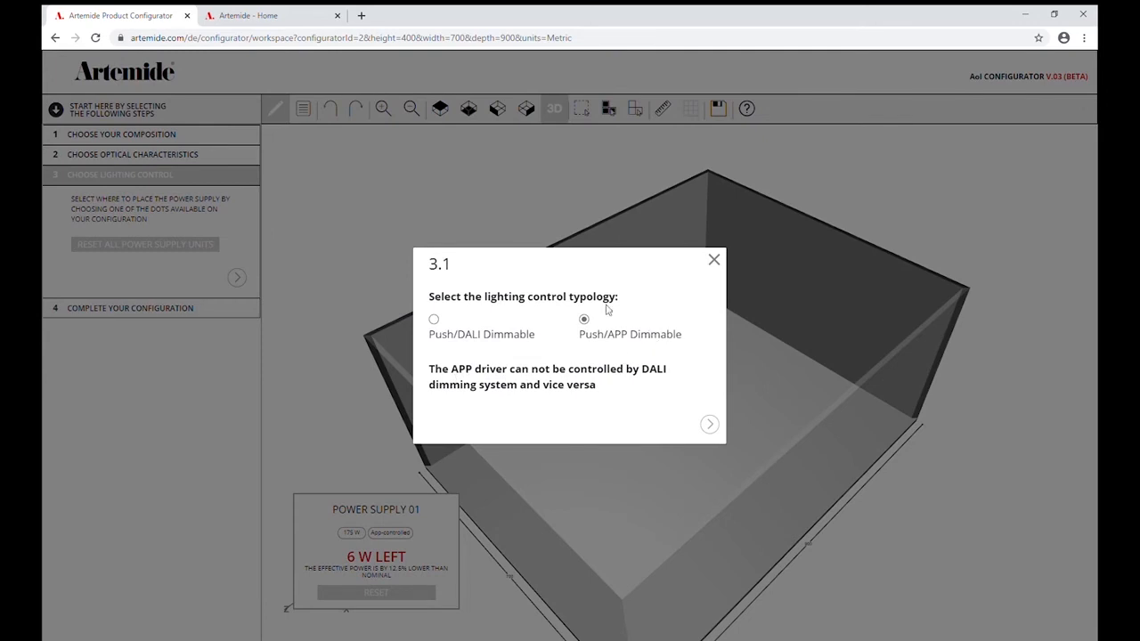
{"action": "left_click", "coordinate": [709, 426]}
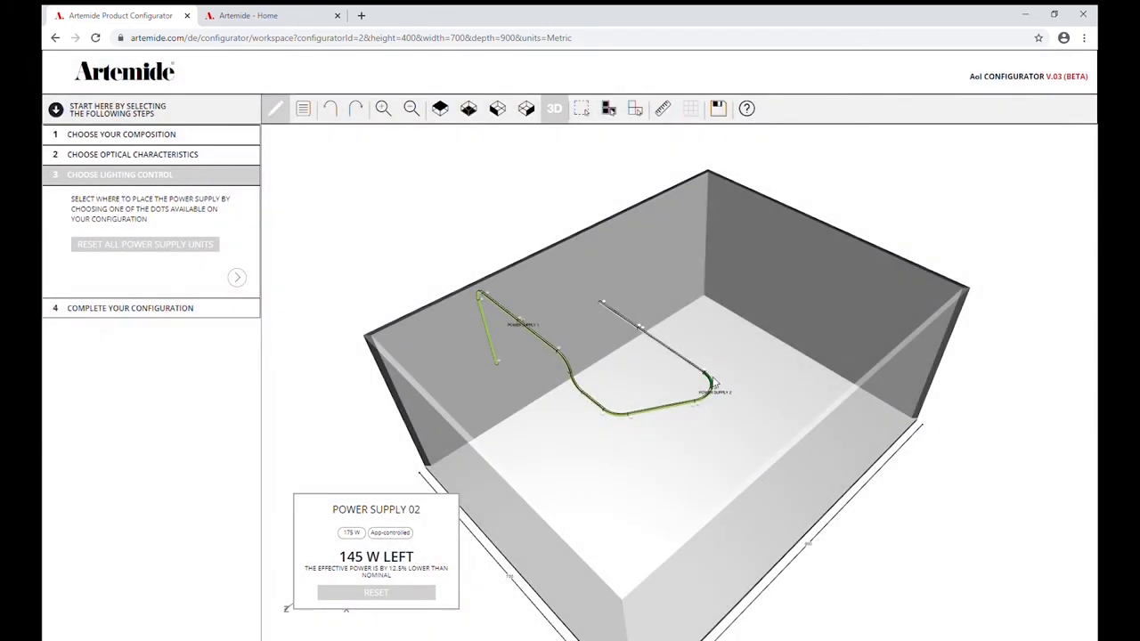
{"action": "left_click", "coordinate": [693, 368]}
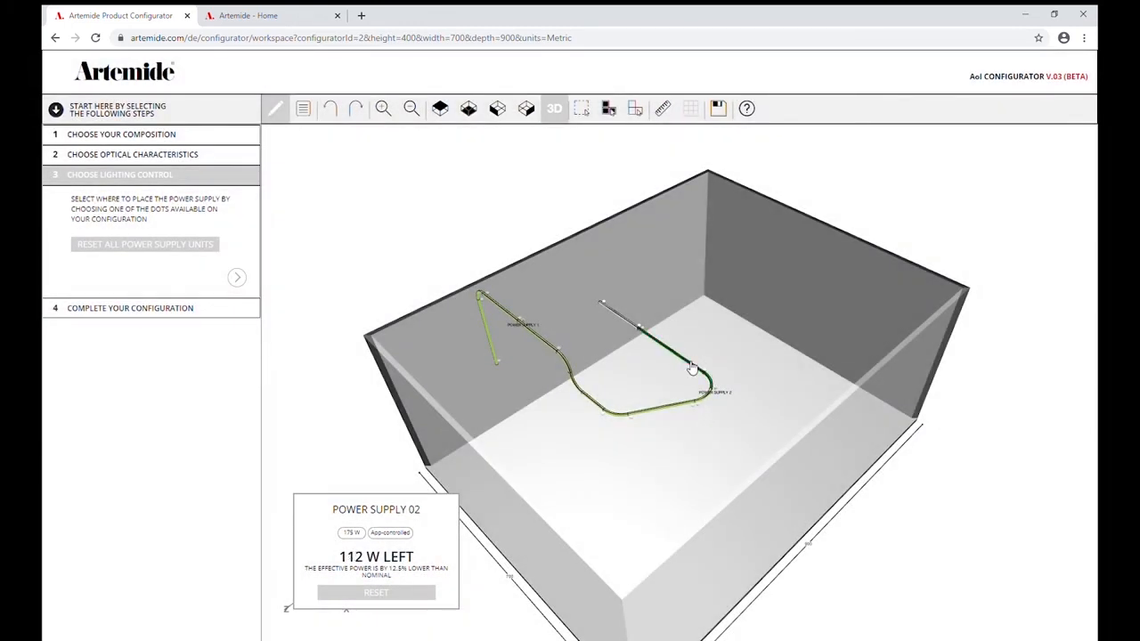
{"action": "left_click", "coordinate": [620, 319]}
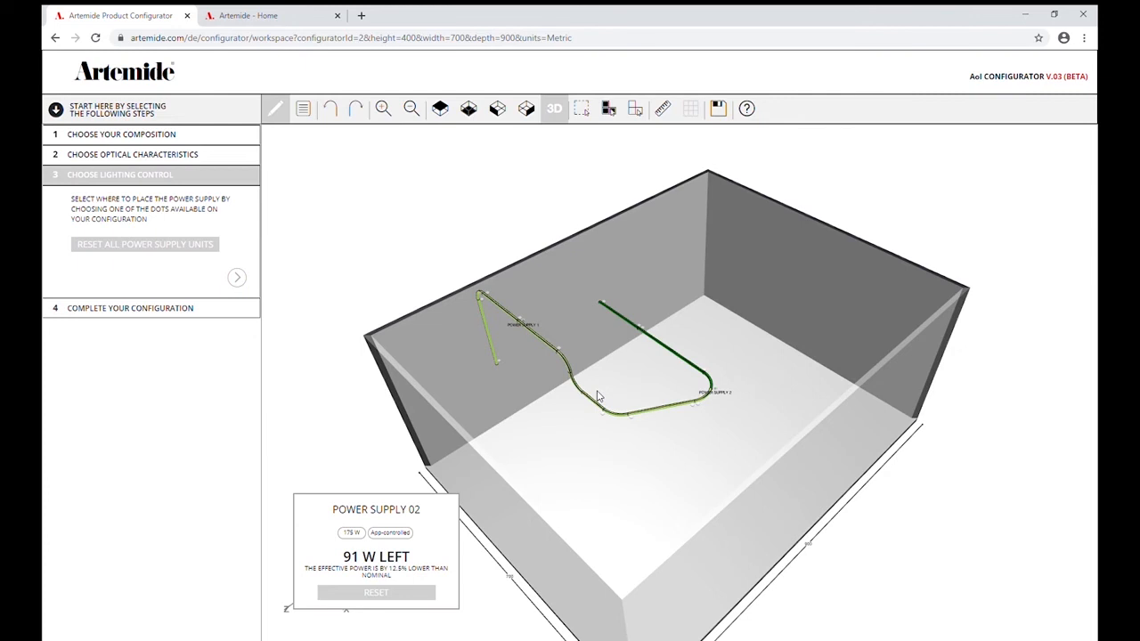
Complete the configuration and review the final article list from the light modules down to the total configuration row.
{"action": "left_click", "coordinate": [236, 278]}
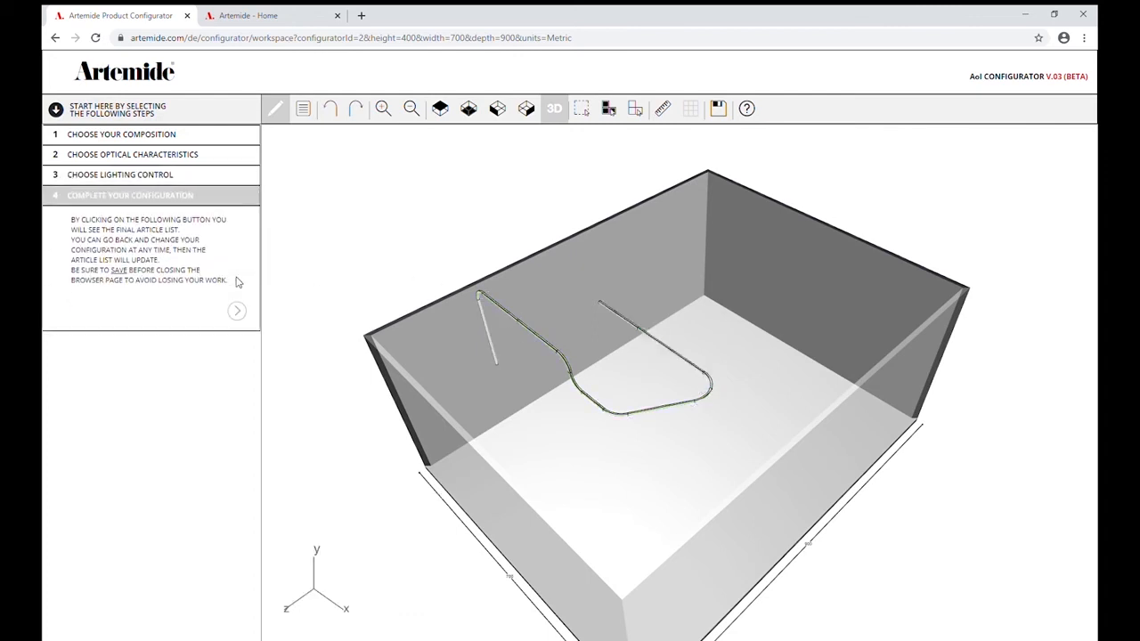
{"action": "left_click", "coordinate": [237, 312]}
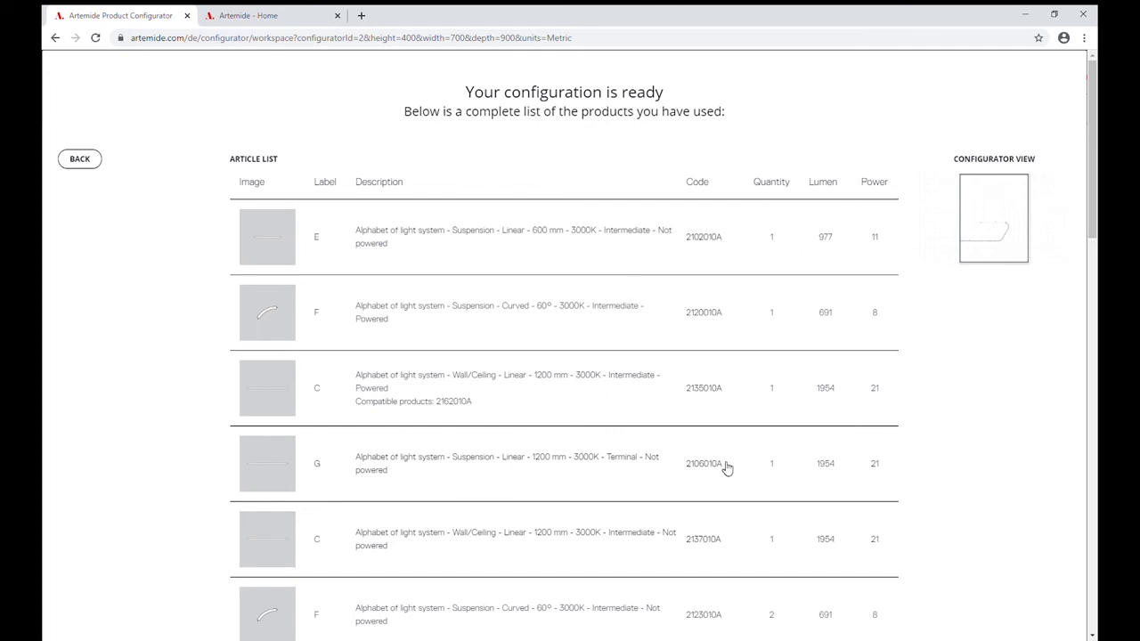
{"action": "scroll", "coordinate": [724, 467], "scroll_direction": "down", "scroll_amount": 2}
{"action": "scroll", "coordinate": [723, 468], "scroll_direction": "down", "scroll_amount": 2}
{"action": "scroll", "coordinate": [723, 467], "scroll_direction": "down", "scroll_amount": 2}
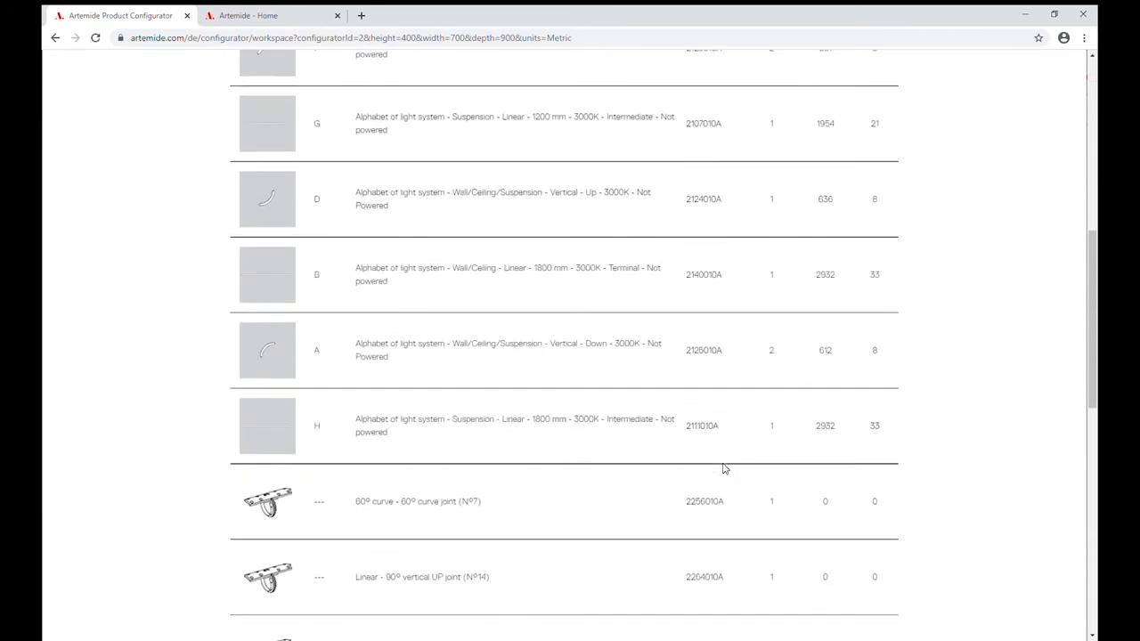
{"action": "scroll", "coordinate": [724, 468], "scroll_direction": "down", "scroll_amount": 2}
{"action": "scroll", "coordinate": [726, 468], "scroll_direction": "down", "scroll_amount": 3}
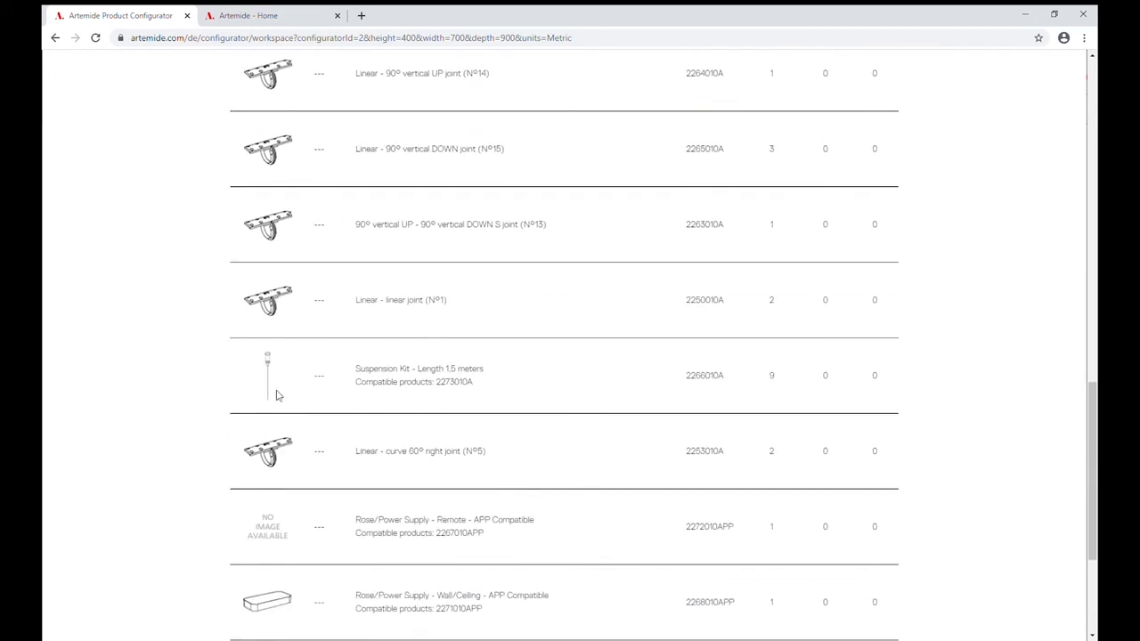
{"action": "scroll", "coordinate": [272, 420], "scroll_direction": "down", "scroll_amount": 3}
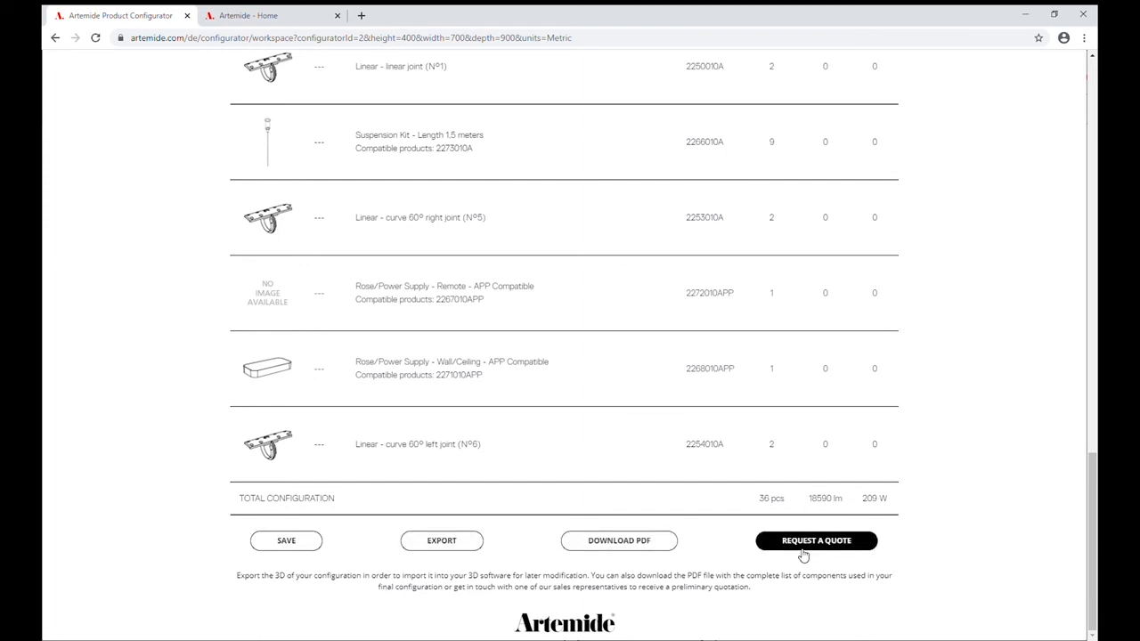
{"action": "left_click", "coordinate": [278, 541]}
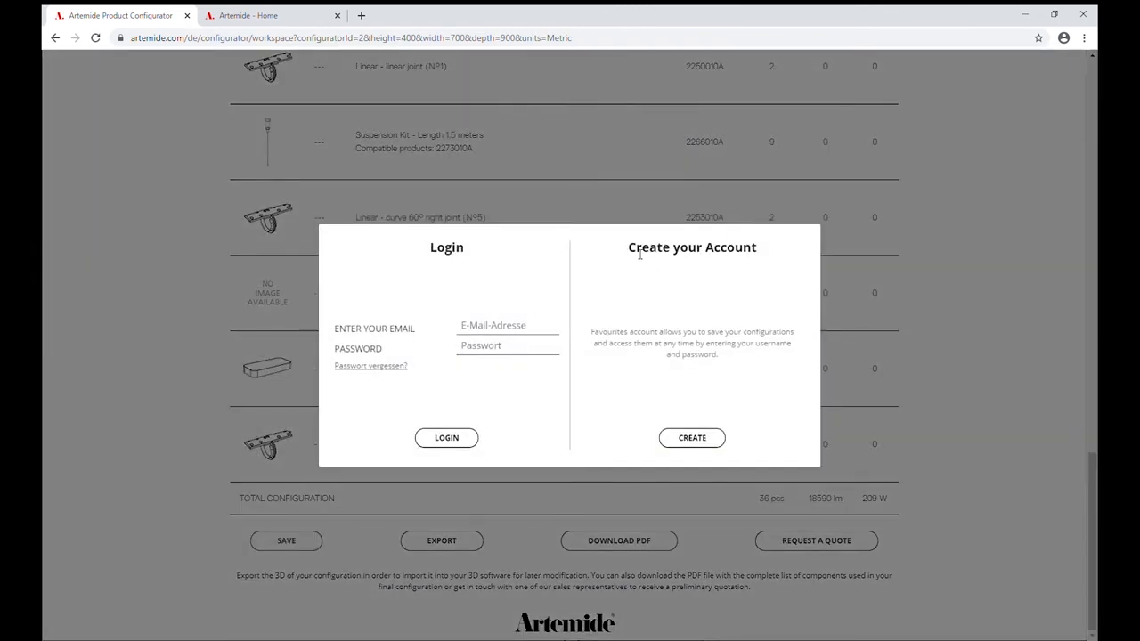
{"action": "left_click", "coordinate": [693, 437]}
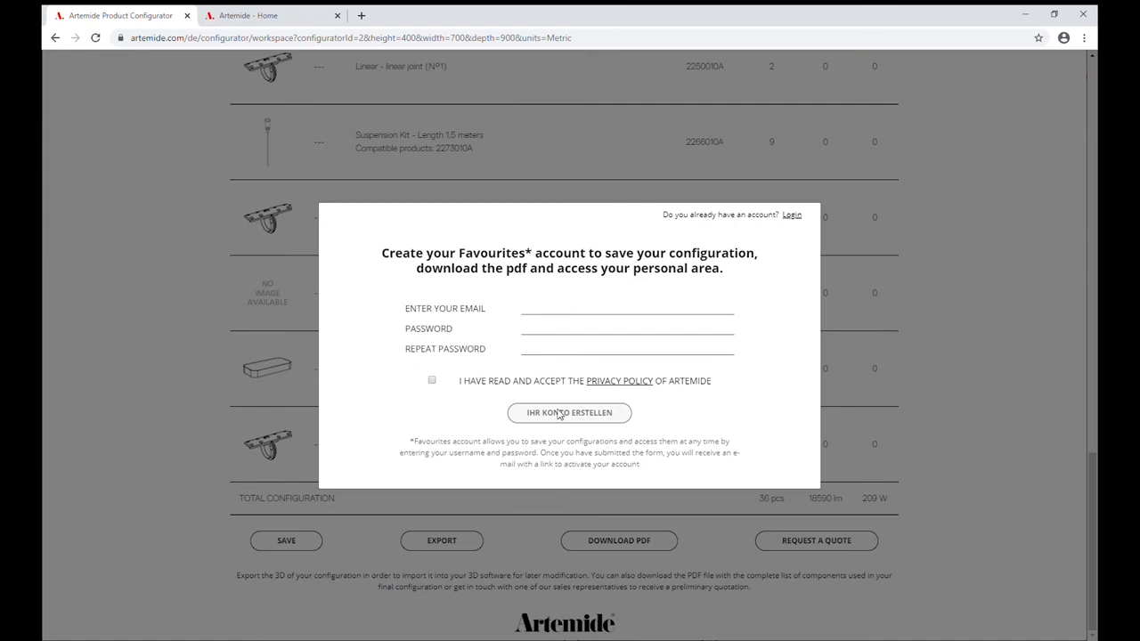
{"action": "left_click", "coordinate": [228, 547]}
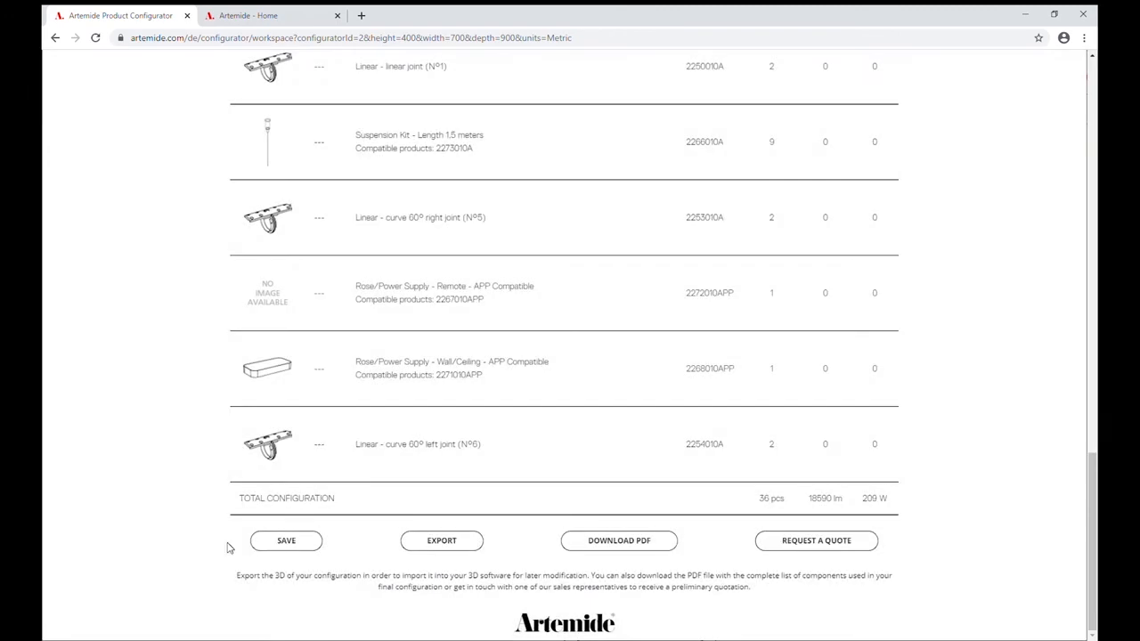
Start saving the configuration and log in with the account e-mail and password.
{"action": "left_click", "coordinate": [295, 544]}
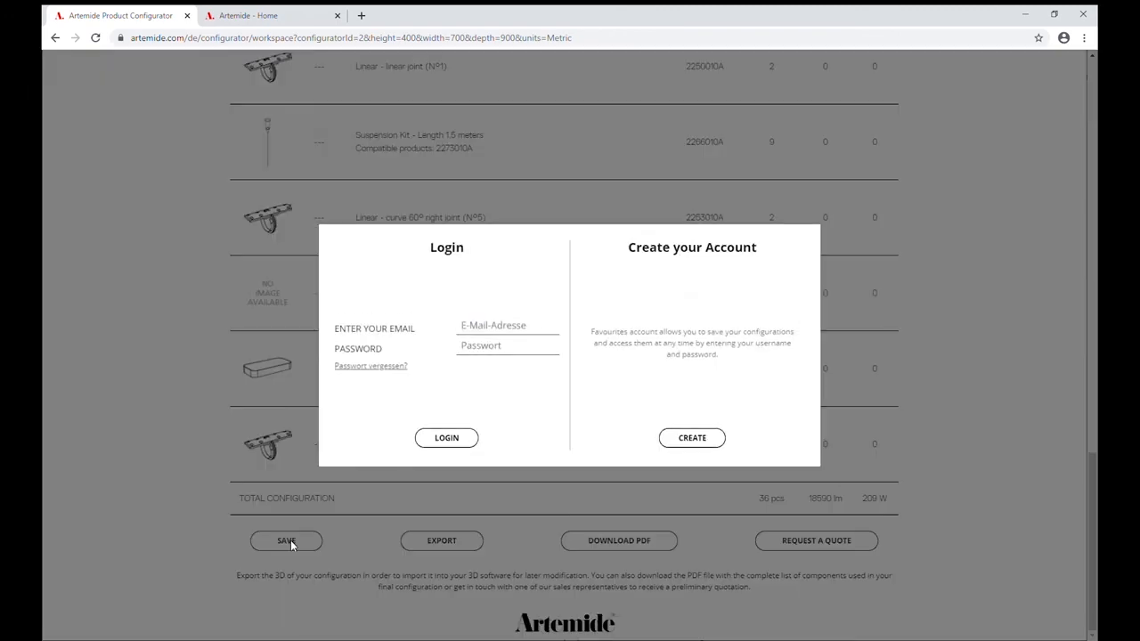
{"action": "left_click", "coordinate": [496, 330]}
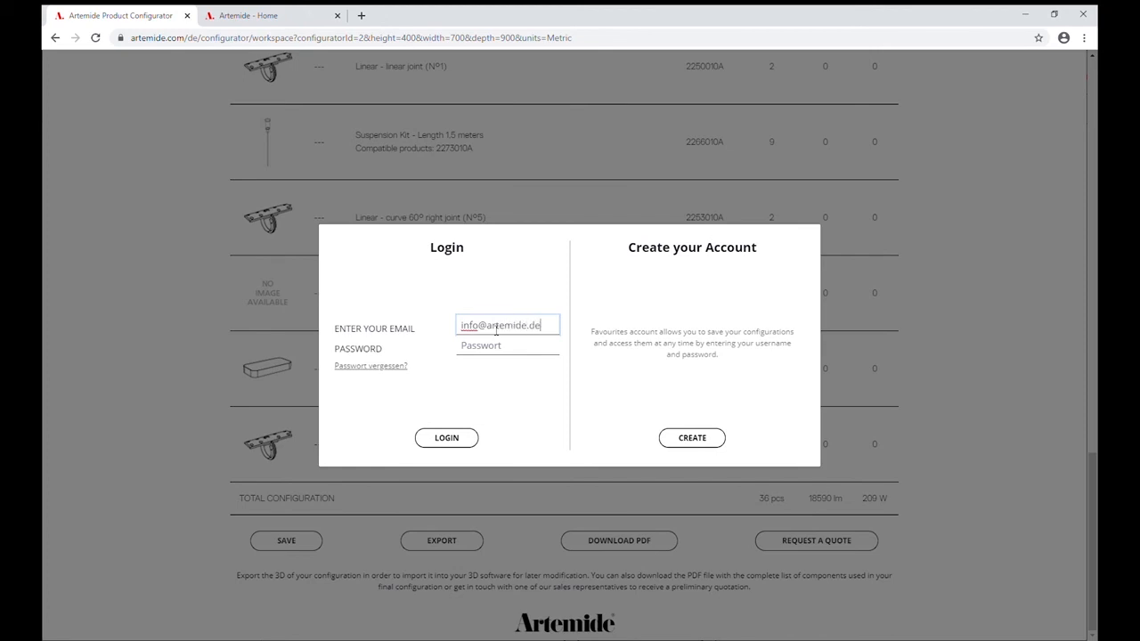
{"action": "key", "text": "Tab"}
{"action": "type", "text": "••••••••••••••••"}
{"action": "left_click", "coordinate": [447, 438]}
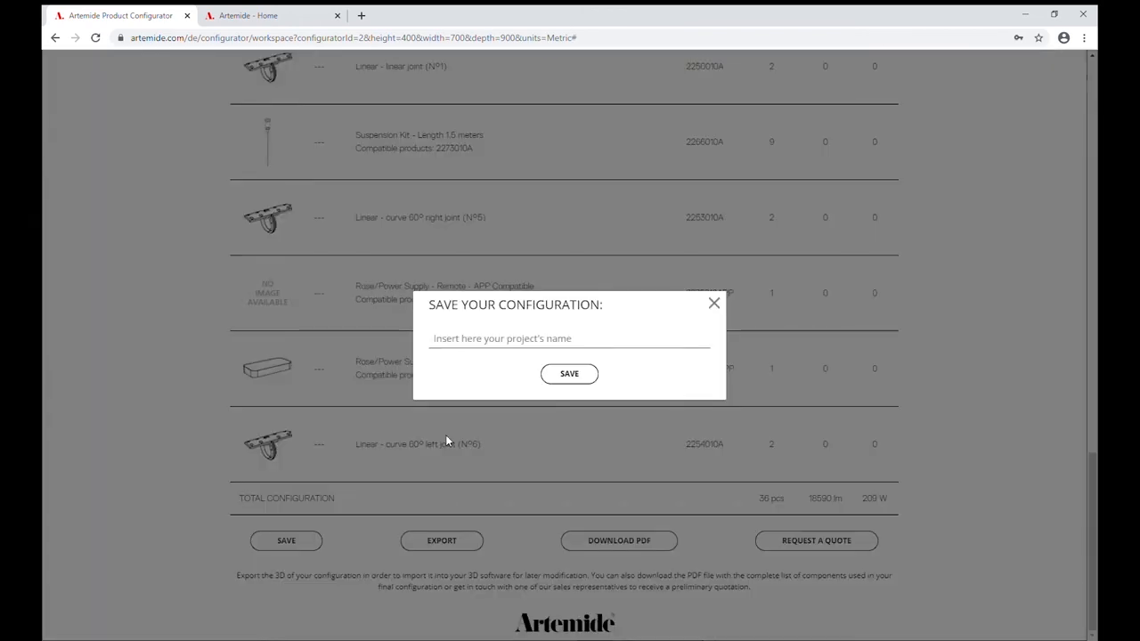
Name the project "Alphabet of Light Testkonfiguration" and save the configuration to the account.
{"action": "left_click", "coordinate": [470, 346]}
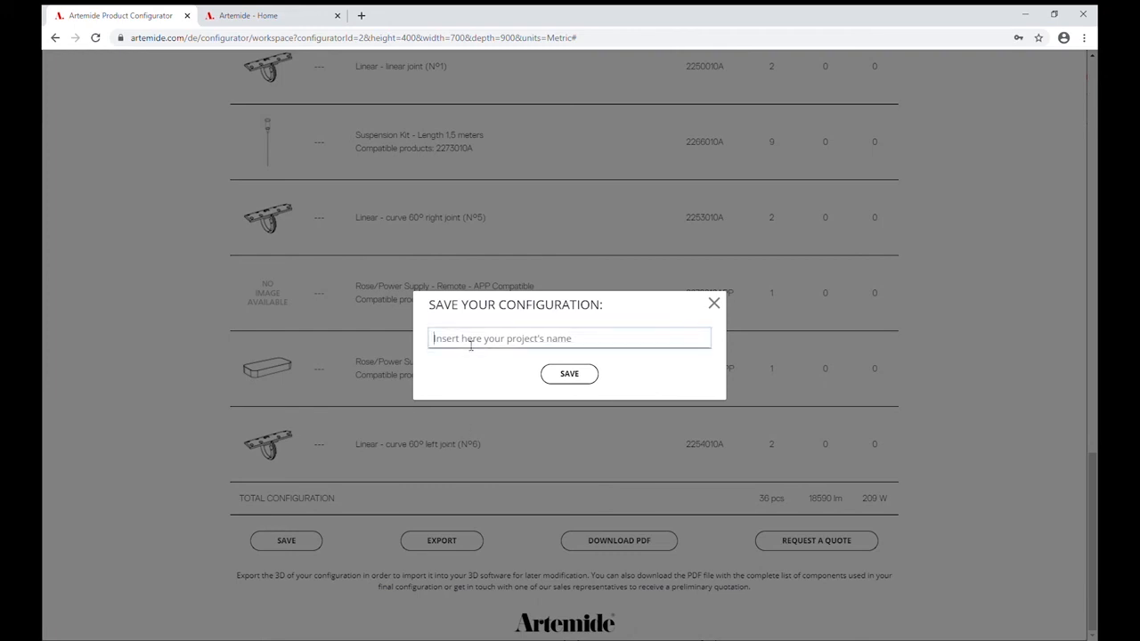
{"action": "type", "text": "Alphabet of L"}
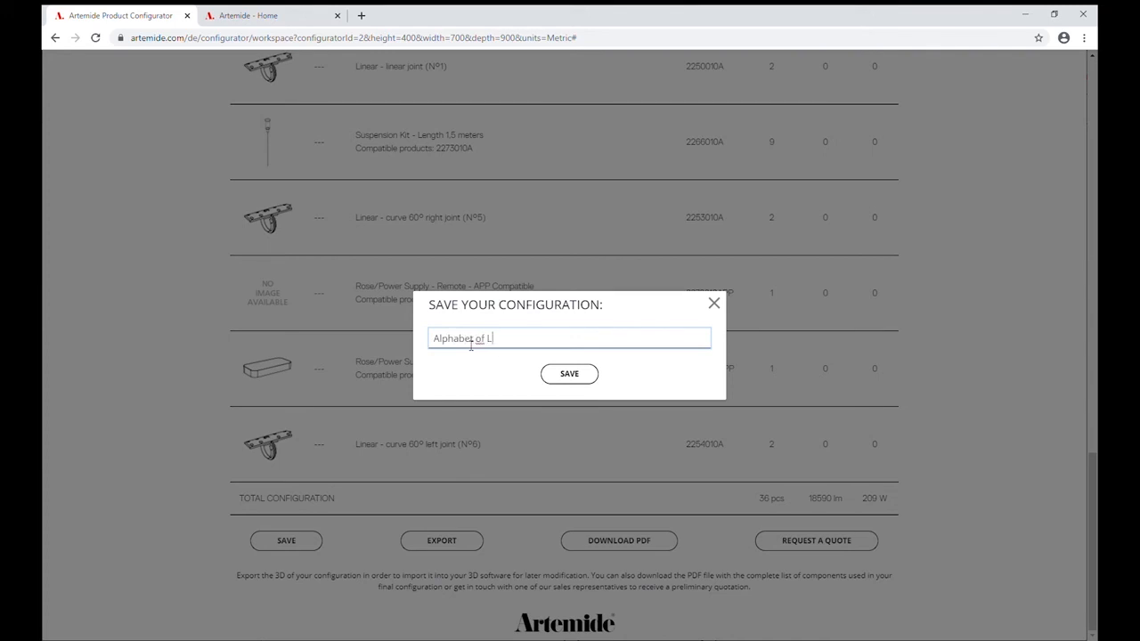
{"action": "type", "text": "ight Testkonfiguration"}
{"action": "left_click", "coordinate": [570, 379]}
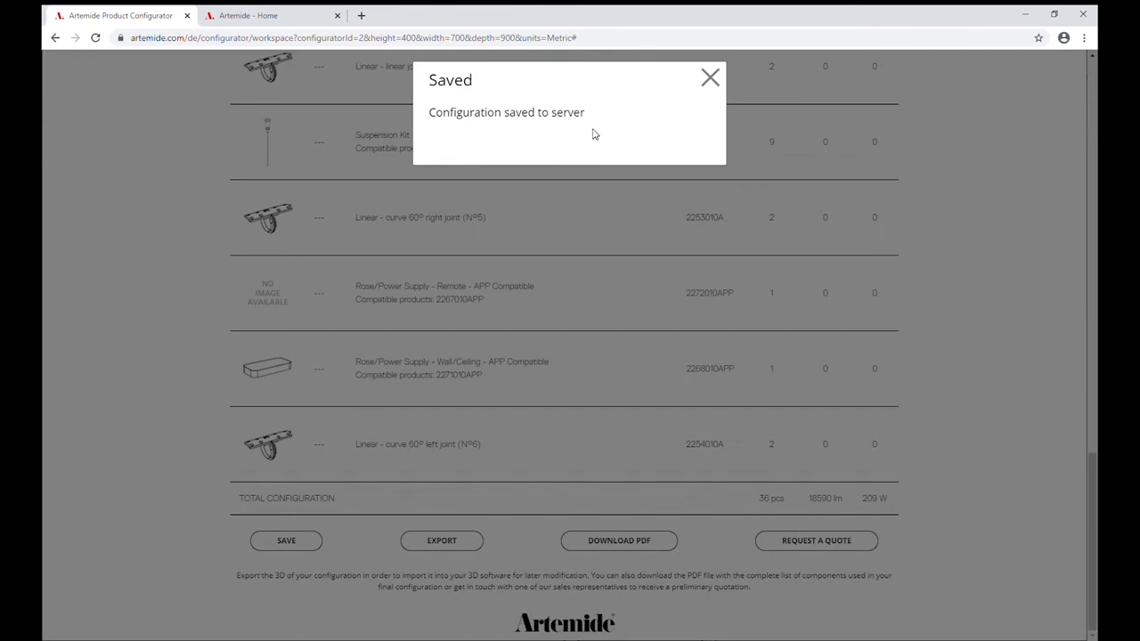
On the Artemide home page, go to the saved configurations in My Area and open "Alphabet of Light Testkonfiguration".
{"action": "left_click", "coordinate": [254, 12]}
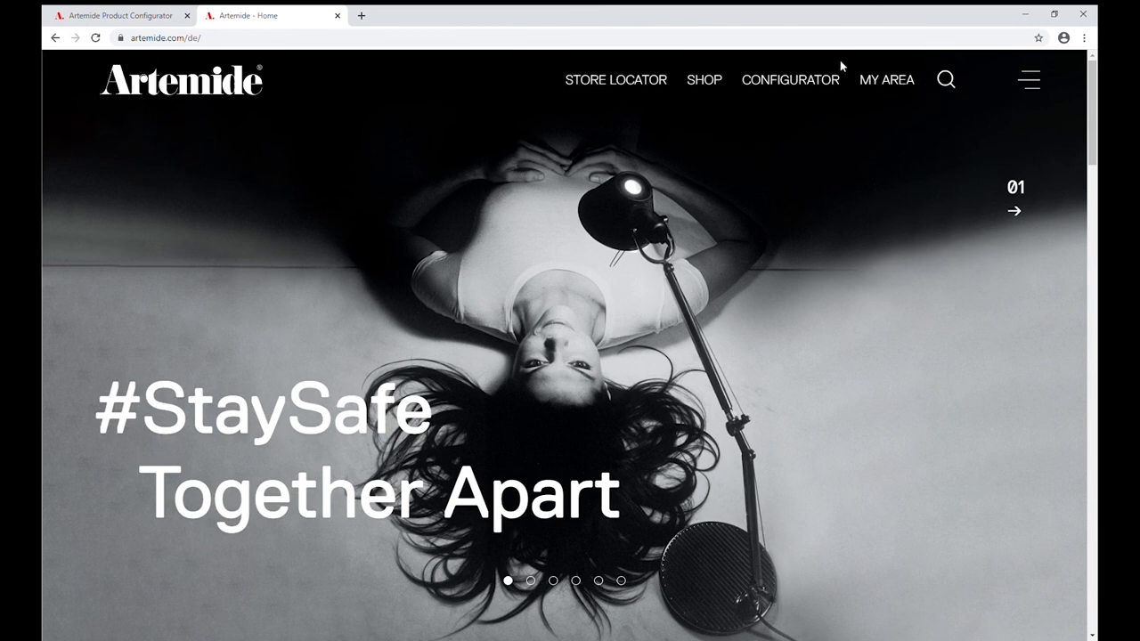
{"action": "left_click", "coordinate": [894, 81]}
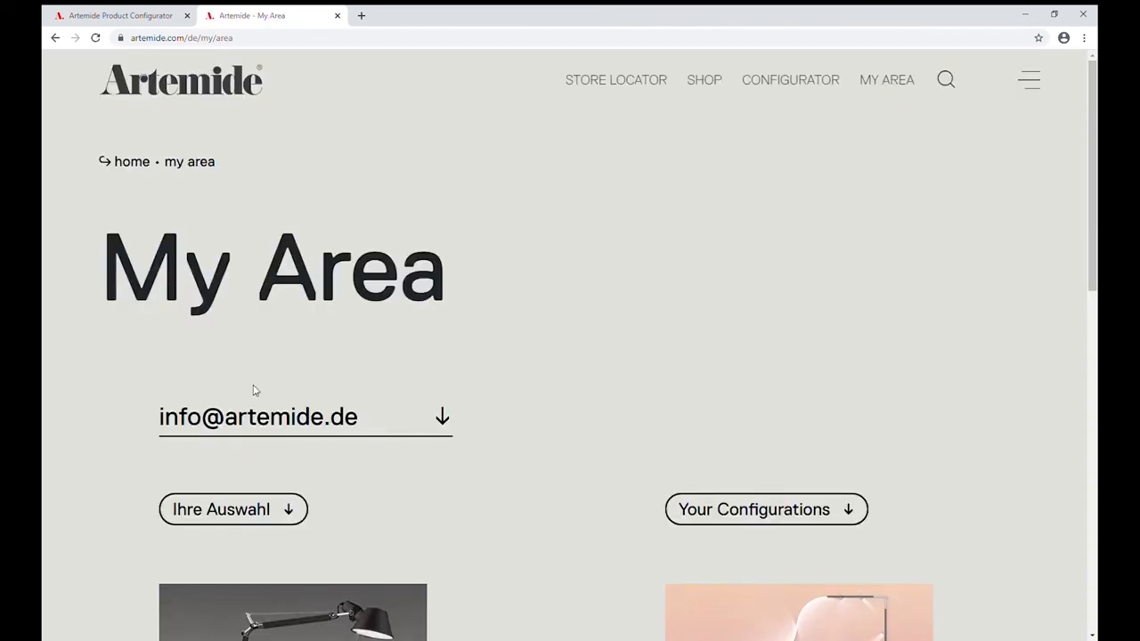
{"action": "scroll", "coordinate": [576, 463], "scroll_direction": "down", "scroll_amount": 2}
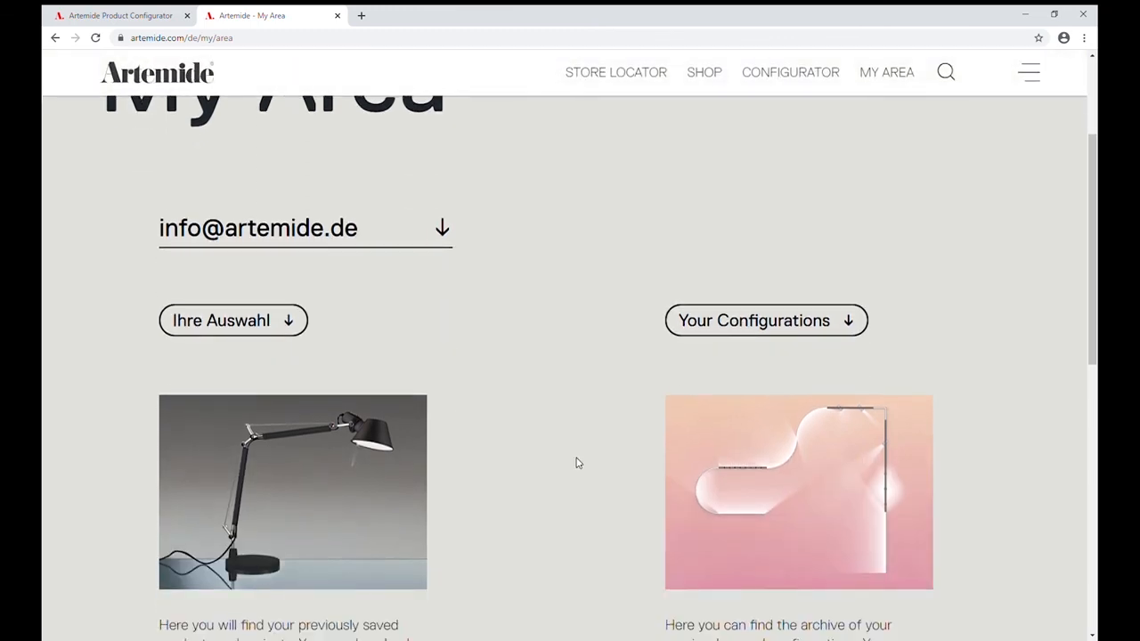
{"action": "left_click", "coordinate": [761, 323]}
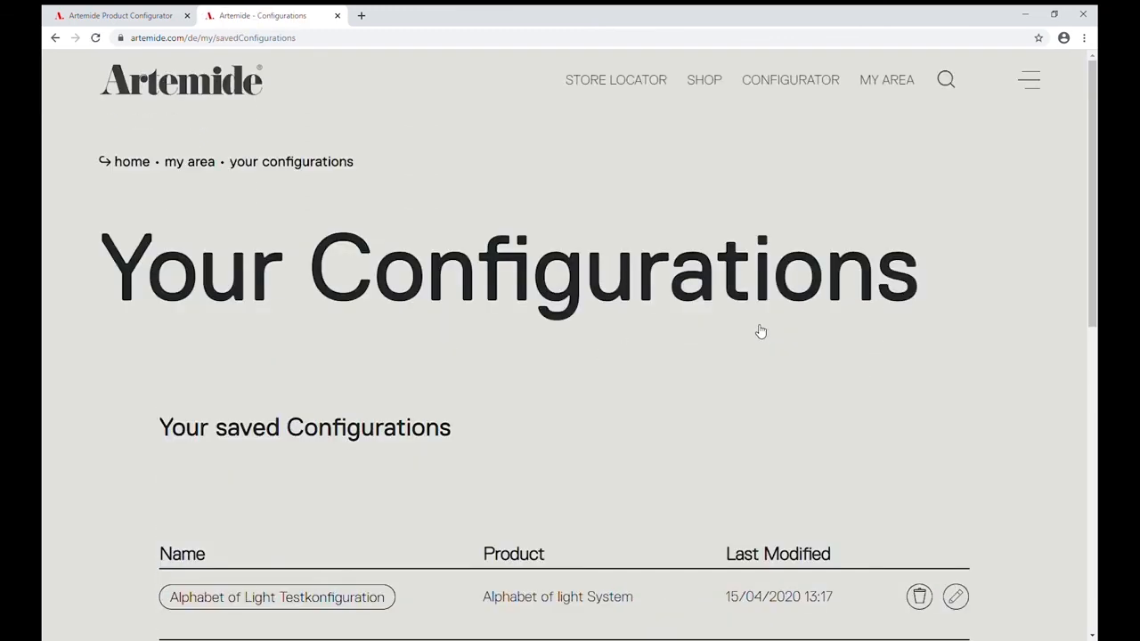
{"action": "scroll", "coordinate": [535, 479], "scroll_direction": "down", "scroll_amount": 3}
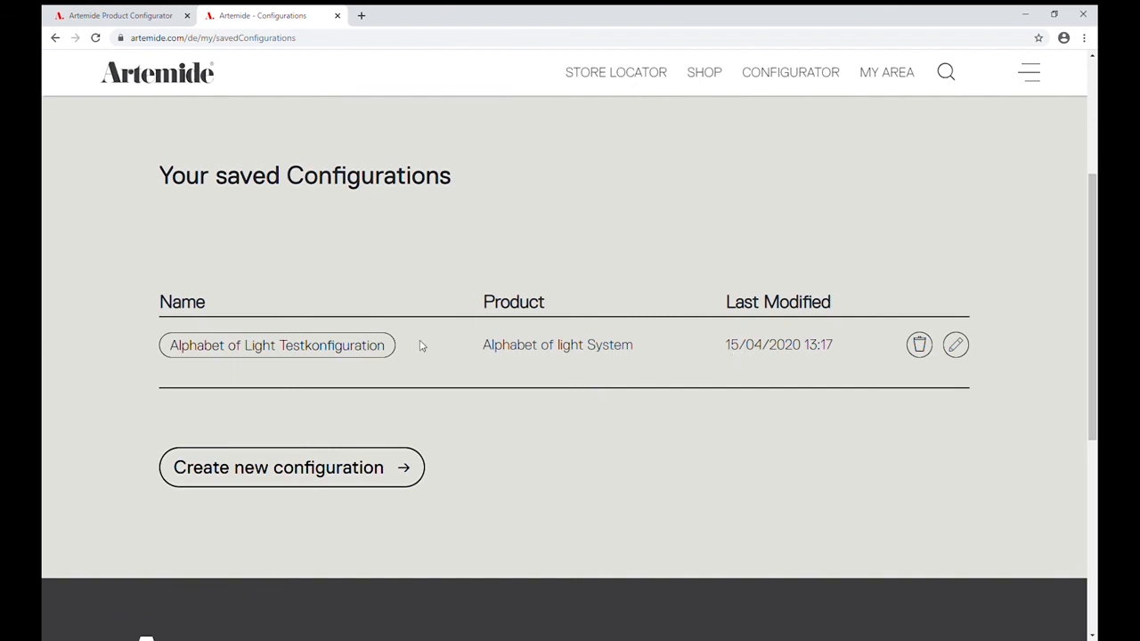
{"action": "left_click", "coordinate": [266, 354]}
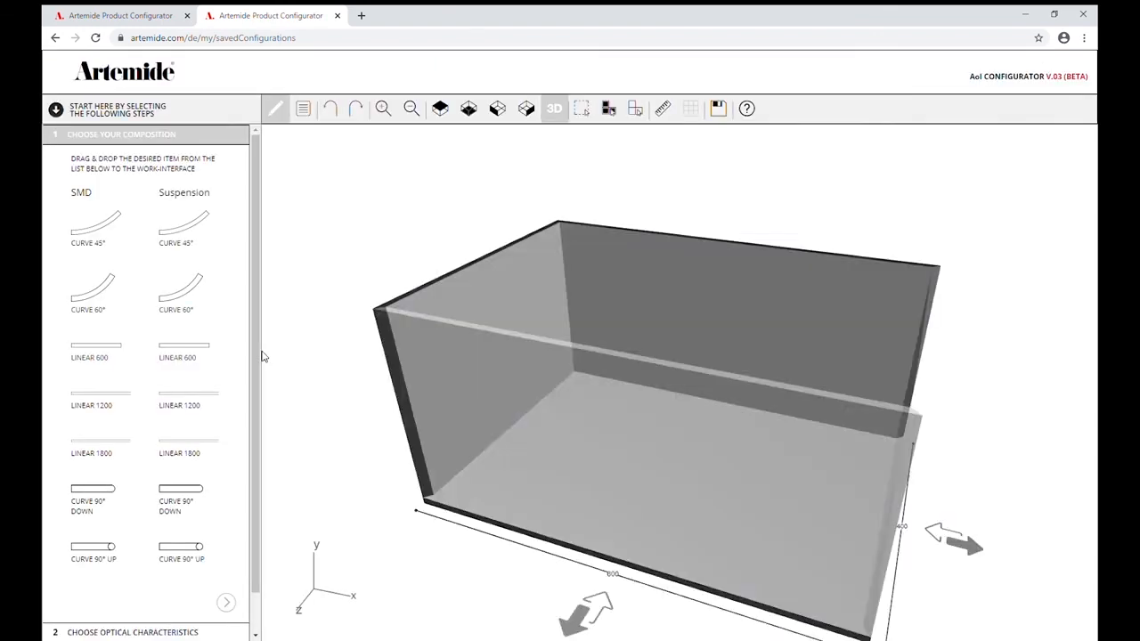
Complete the reopened configuration and go through its final article list down to the total configuration row.
{"action": "mouse_move", "coordinate": [558, 388]}
{"action": "left_mouse_down"}
{"action": "mouse_move", "coordinate": [513, 408]}
{"action": "mouse_move", "coordinate": [534, 415]}
{"action": "mouse_move", "coordinate": [570, 400]}
{"action": "left_mouse_up"}
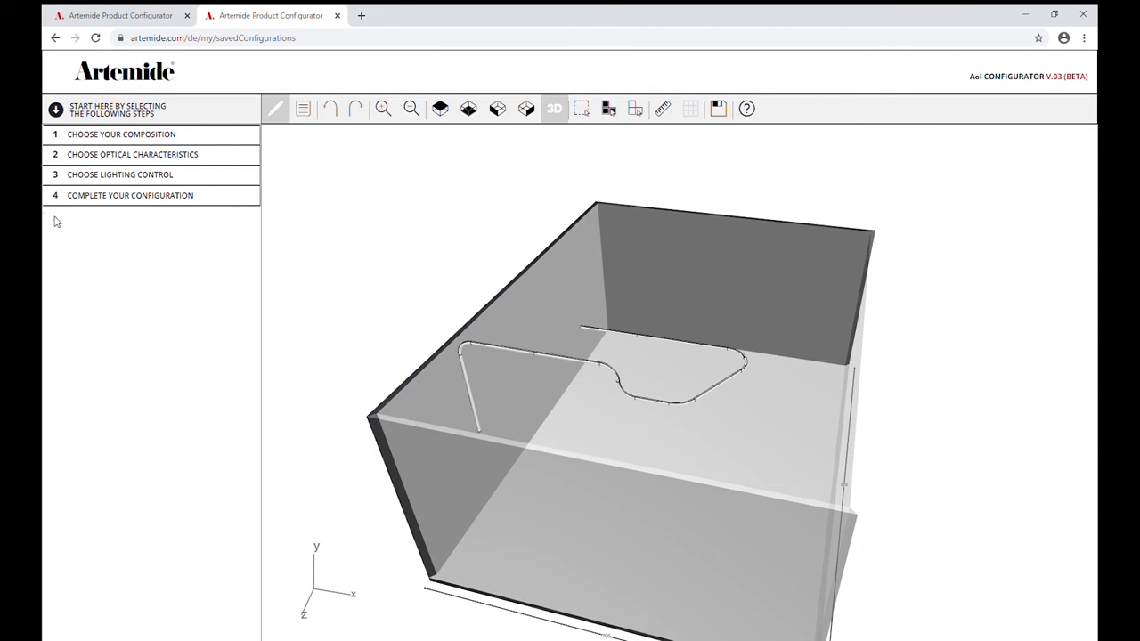
{"action": "left_click", "coordinate": [138, 200]}
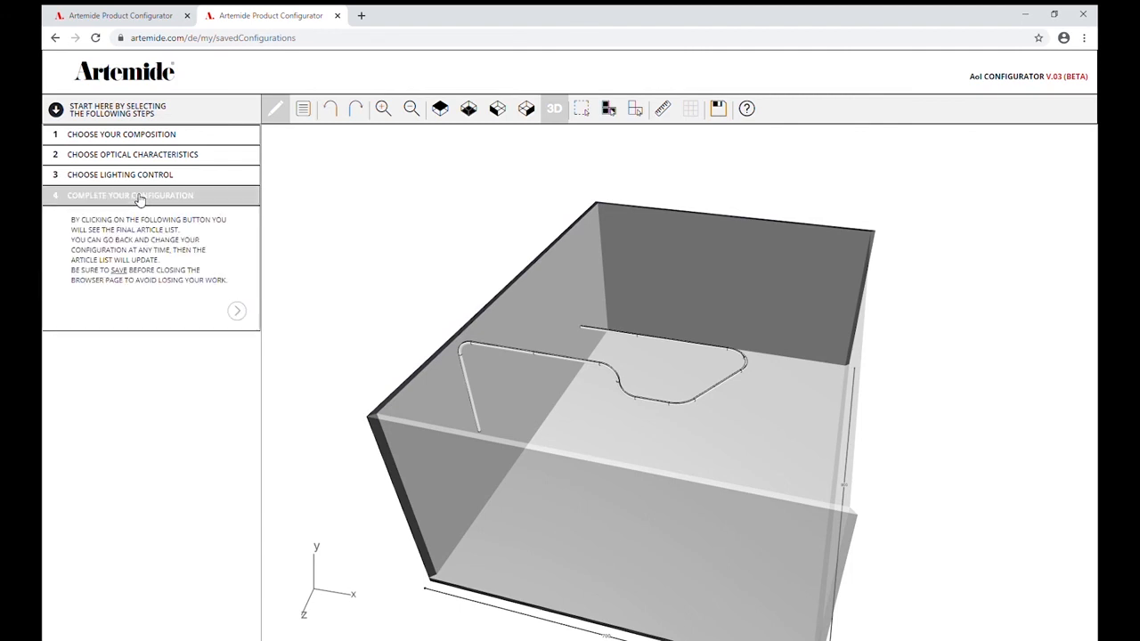
{"action": "left_click", "coordinate": [238, 313]}
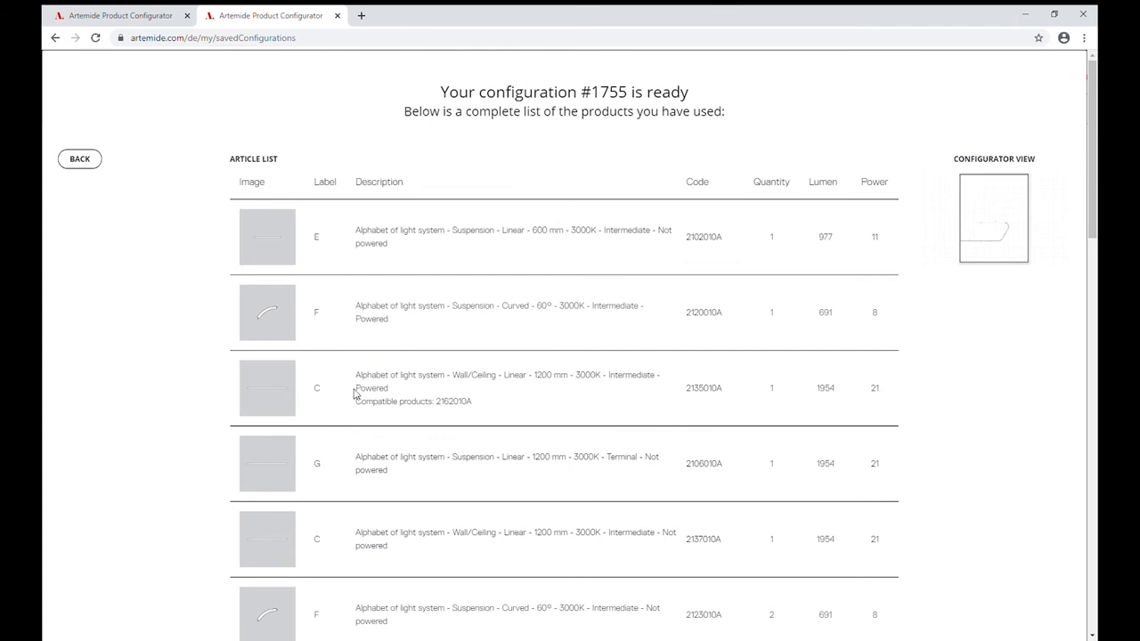
{"action": "scroll", "coordinate": [354, 395], "scroll_direction": "down", "scroll_amount": 3}
{"action": "scroll", "coordinate": [353, 394], "scroll_direction": "down", "scroll_amount": 12}
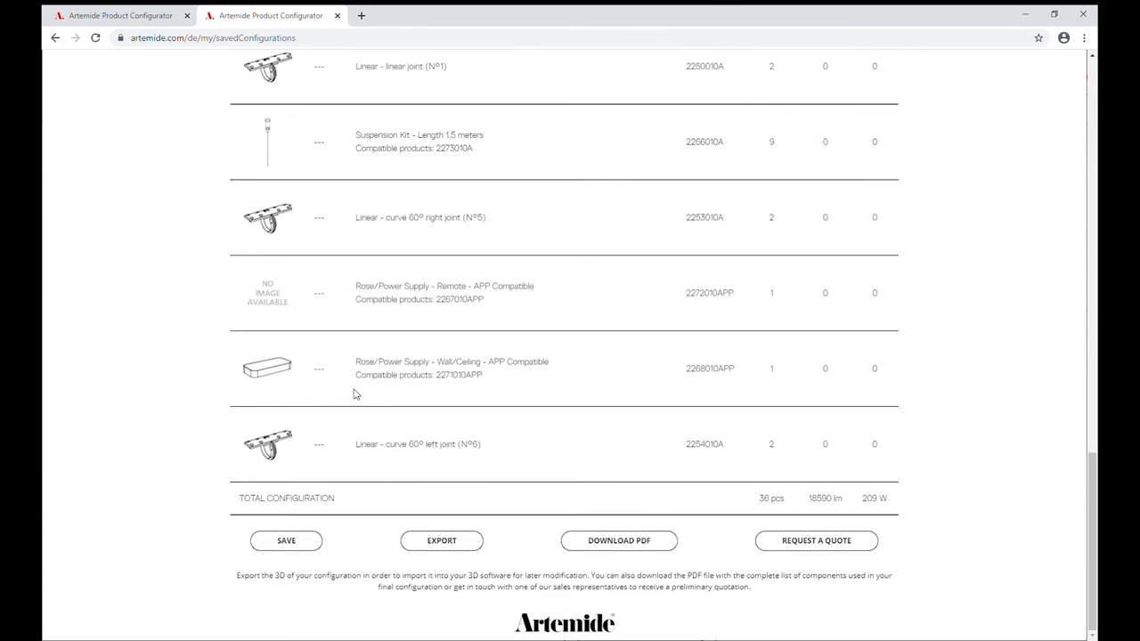
Check which file formats are offered for exporting the configuration, and close the export dialog without exporting.
{"action": "left_click", "coordinate": [442, 541]}
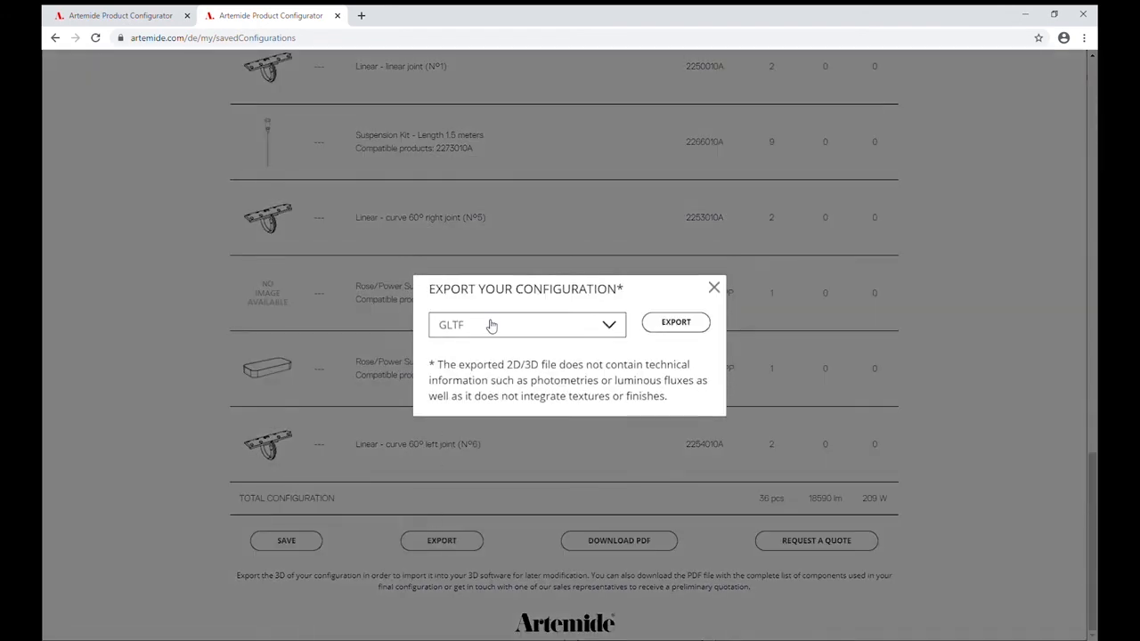
{"action": "left_click", "coordinate": [491, 326]}
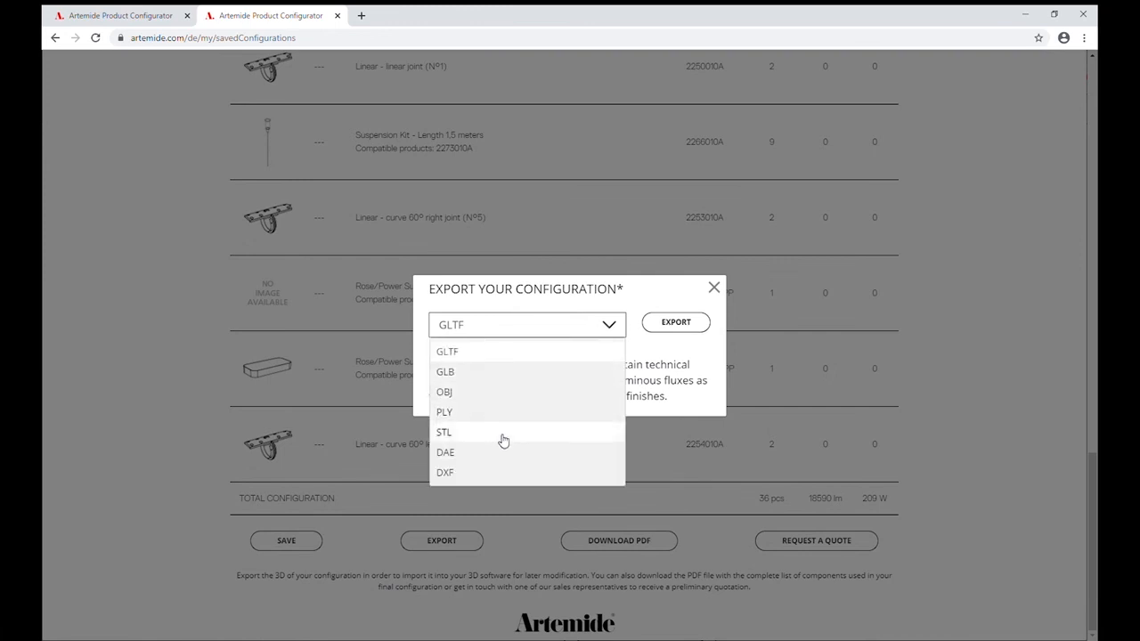
{"action": "left_click", "coordinate": [654, 368]}
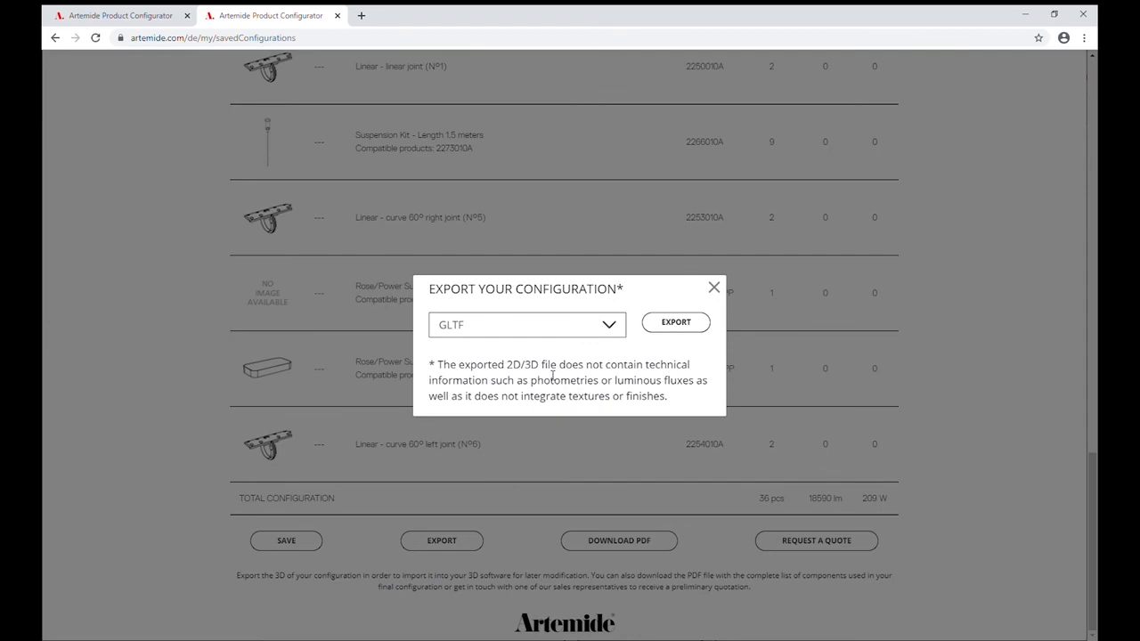
{"action": "left_click", "coordinate": [714, 289]}
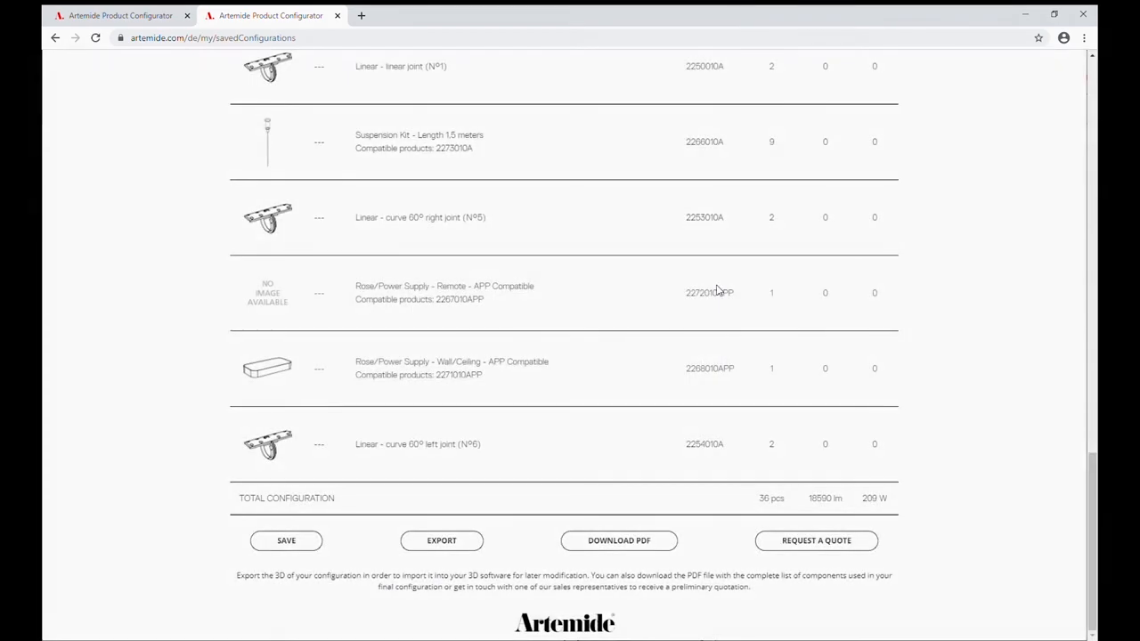